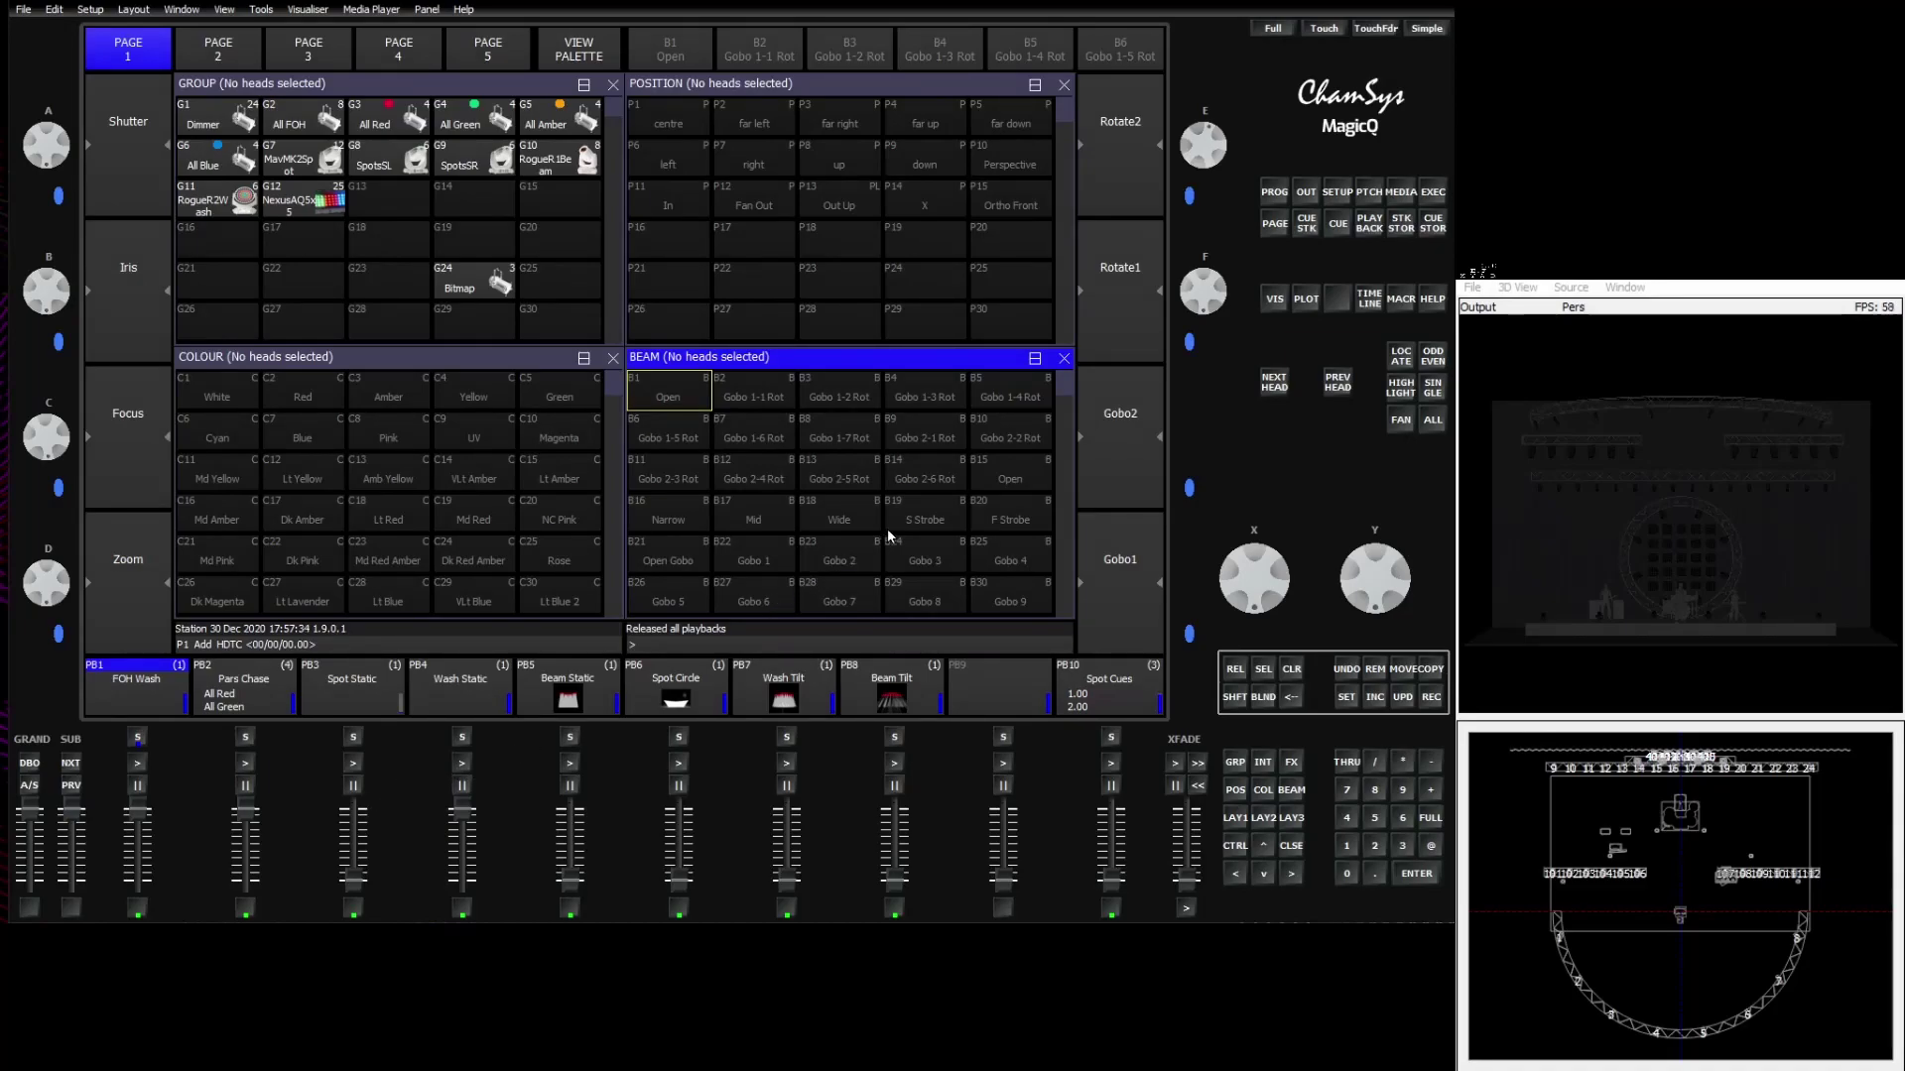
Step: Insert a new automation among the macro window's automations and set its type to MIDI note/CC
left_click(1401, 300)
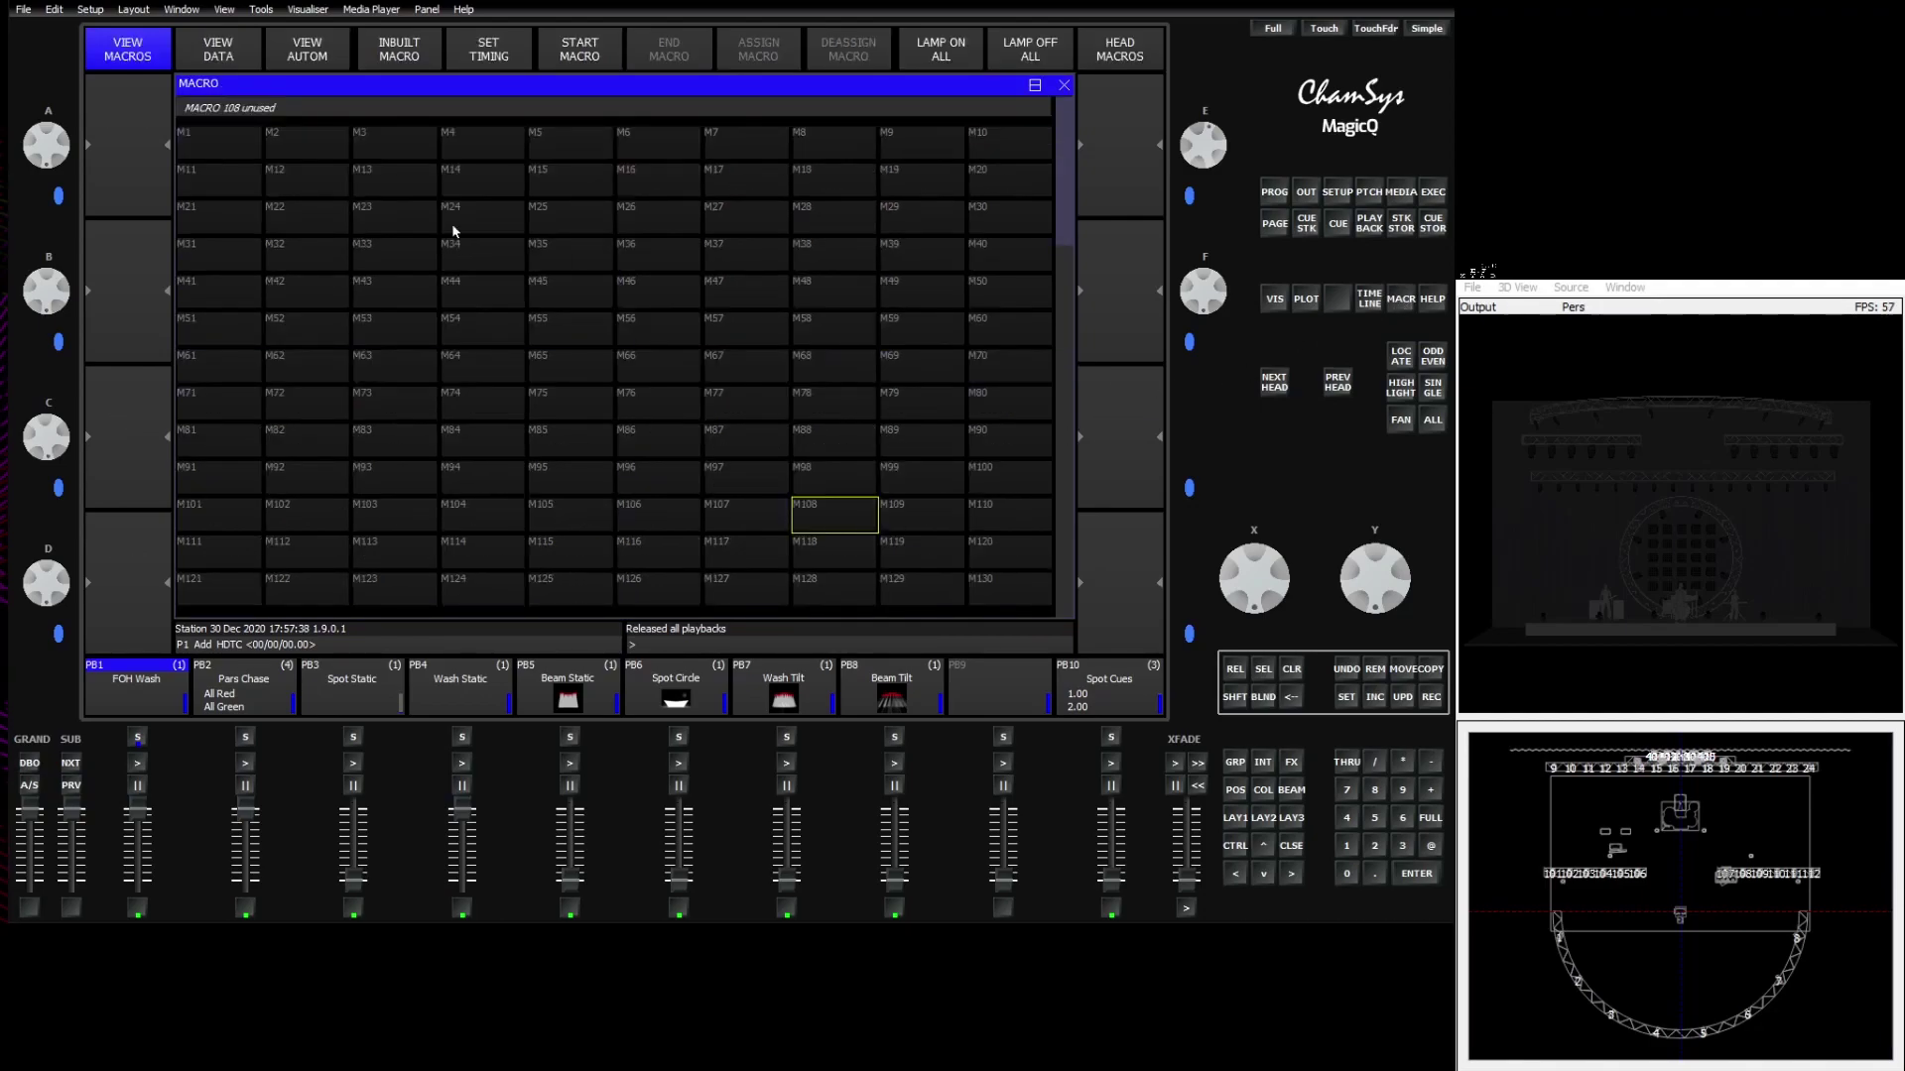
left_click(300, 65)
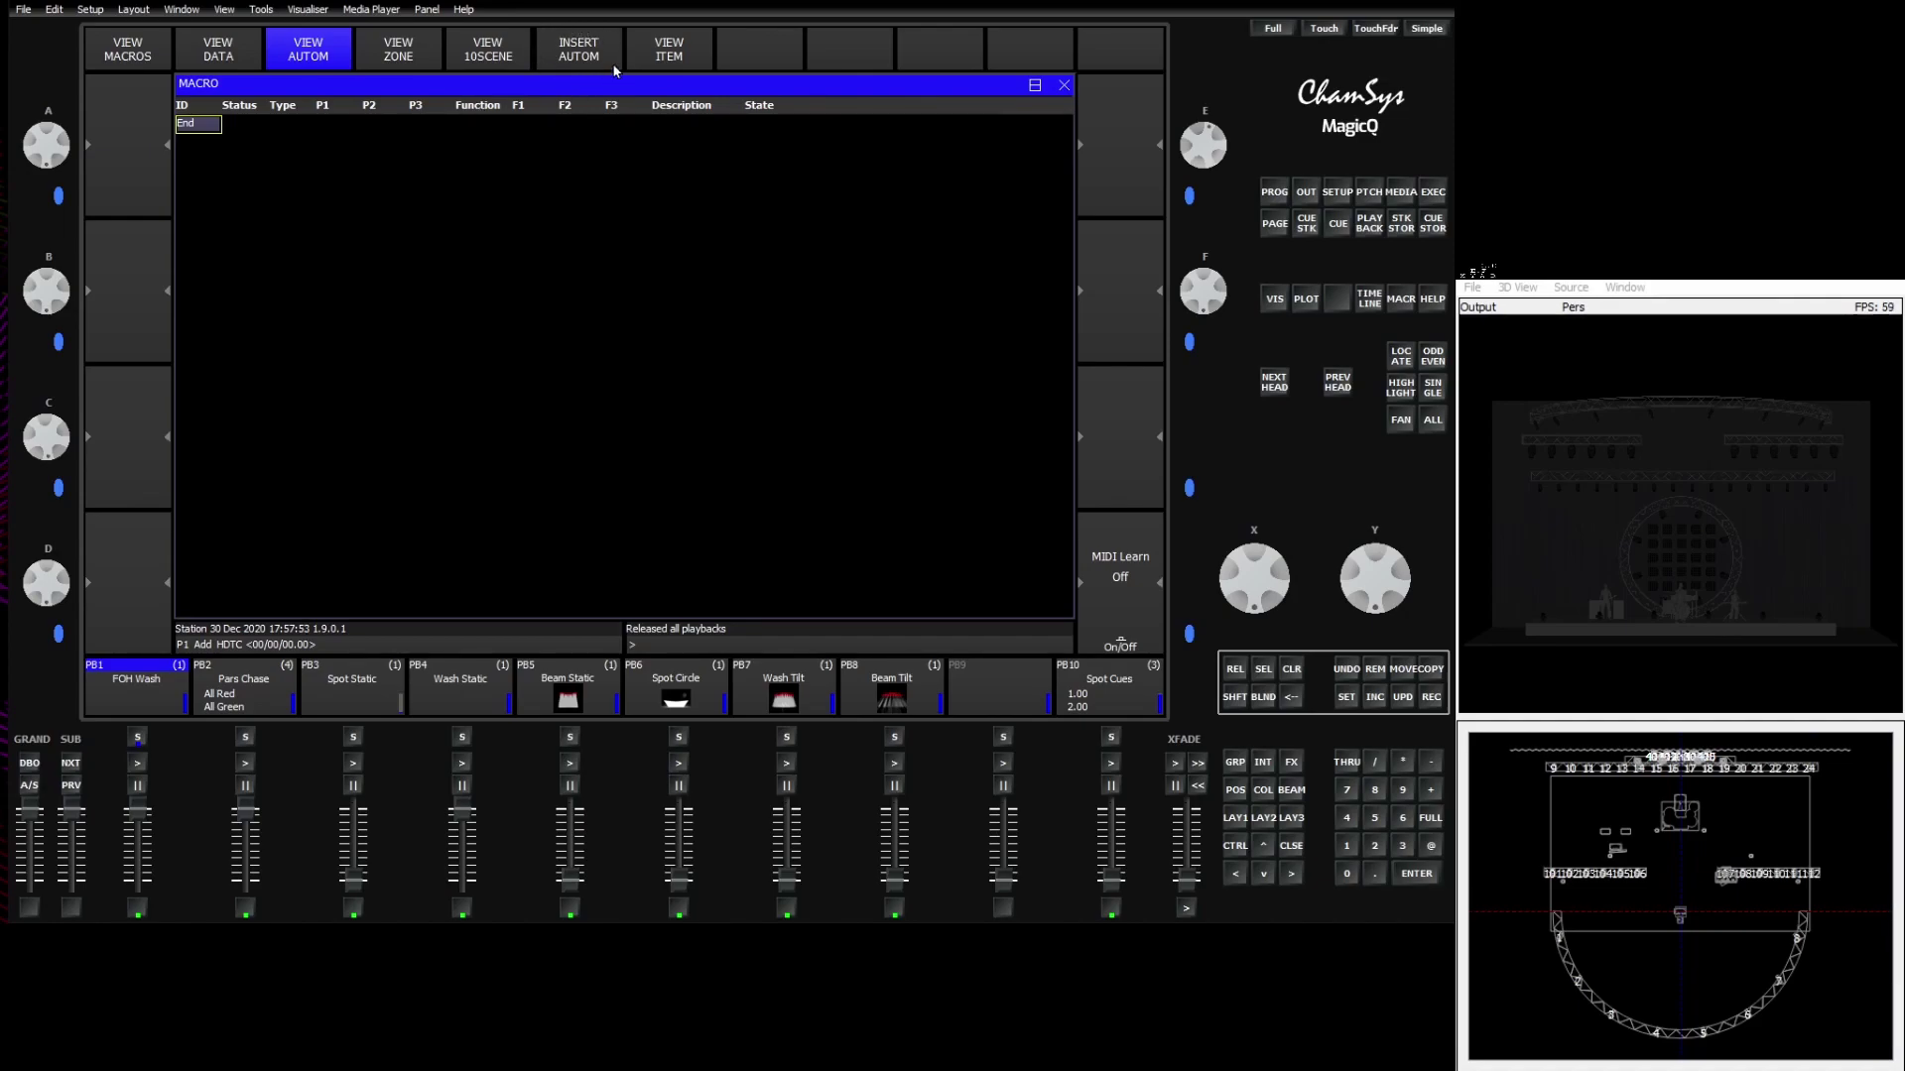
left_click(574, 56)
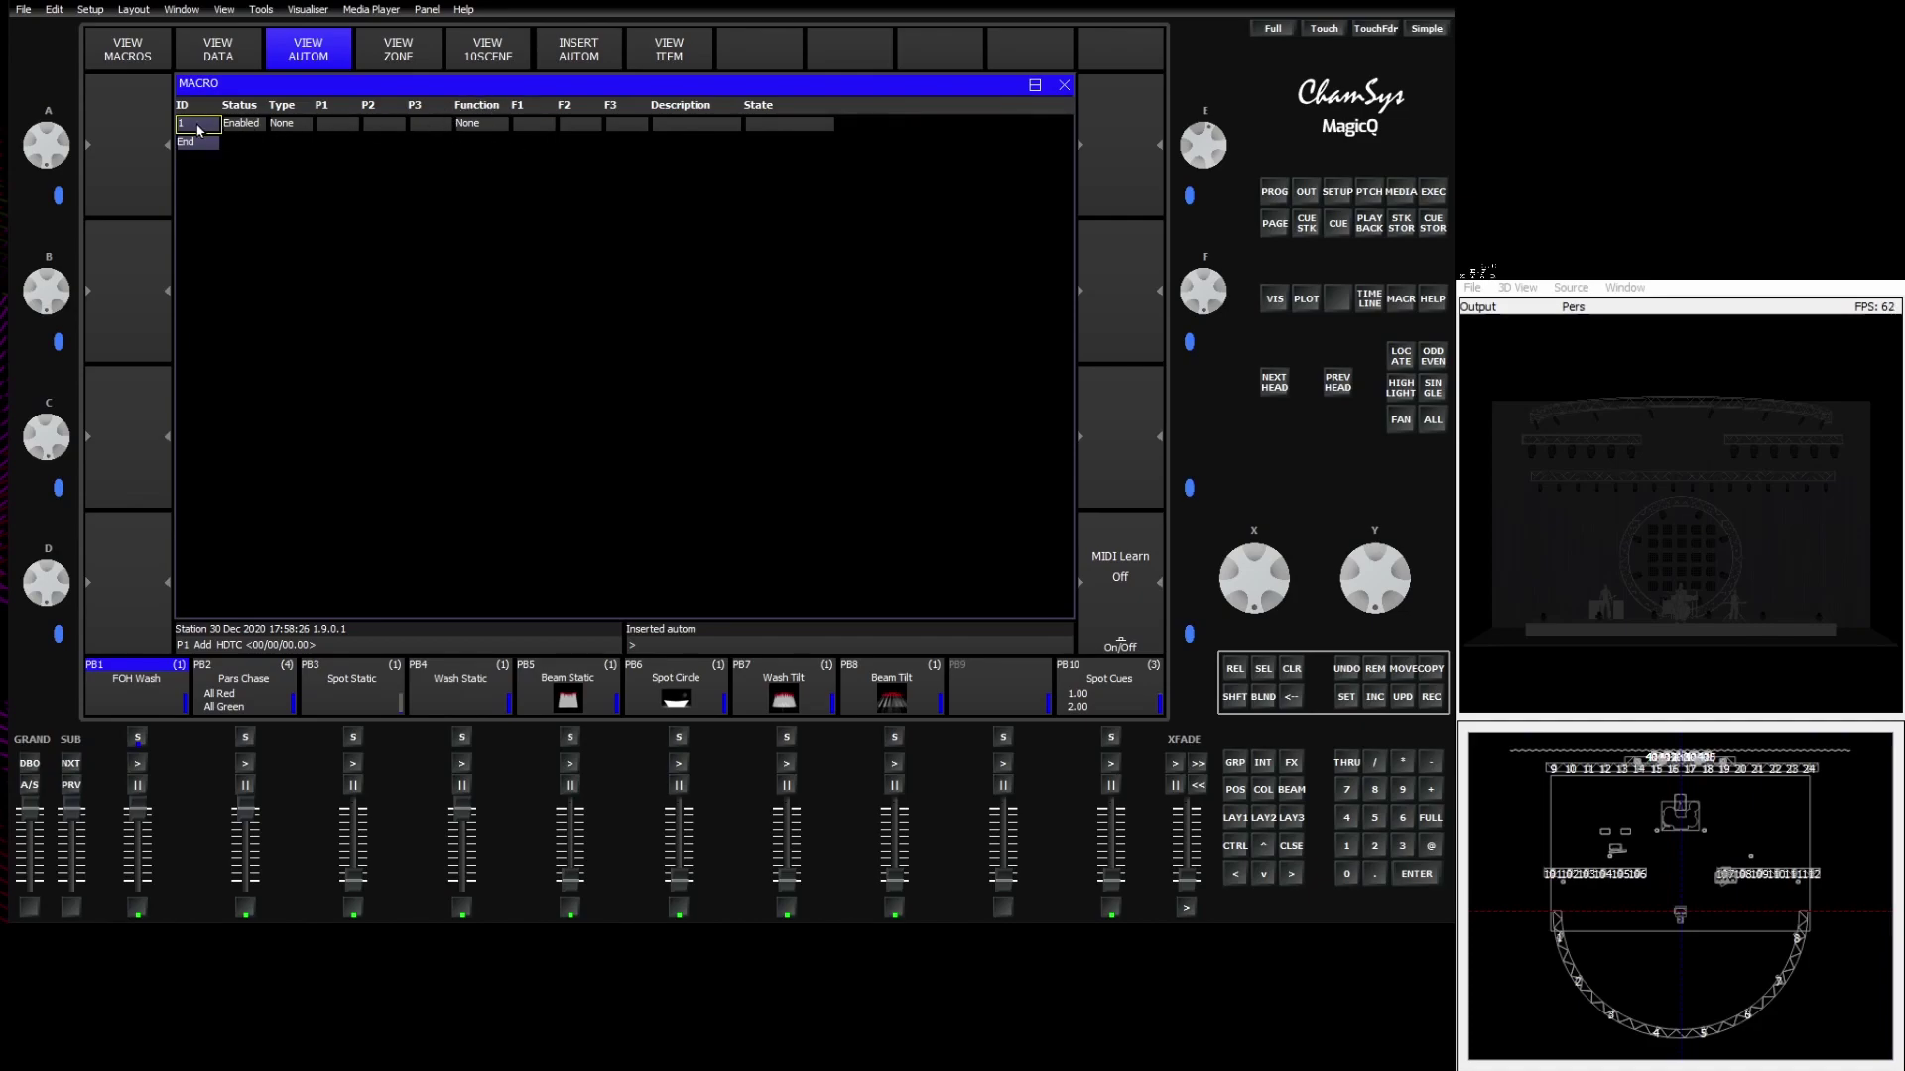
left_click(252, 128)
left_click(293, 126)
left_click(293, 126)
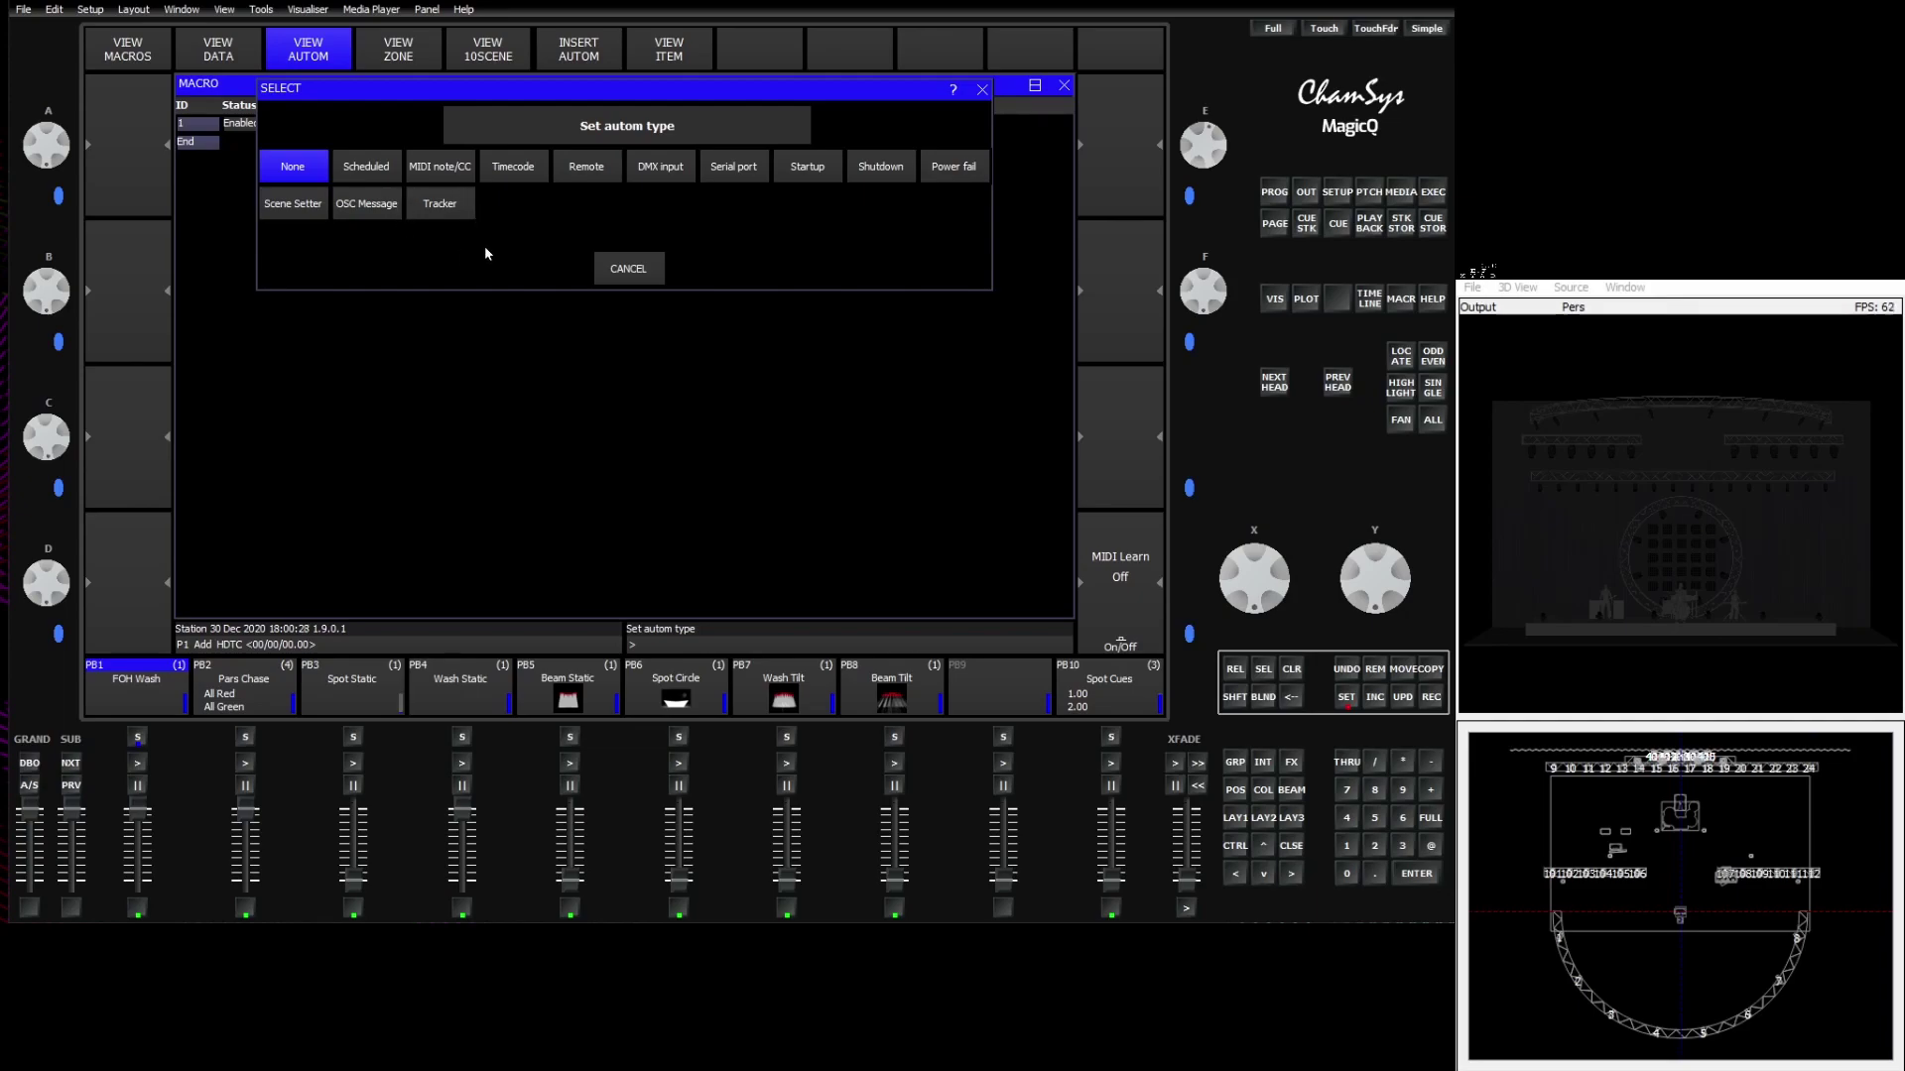
left_click(443, 169)
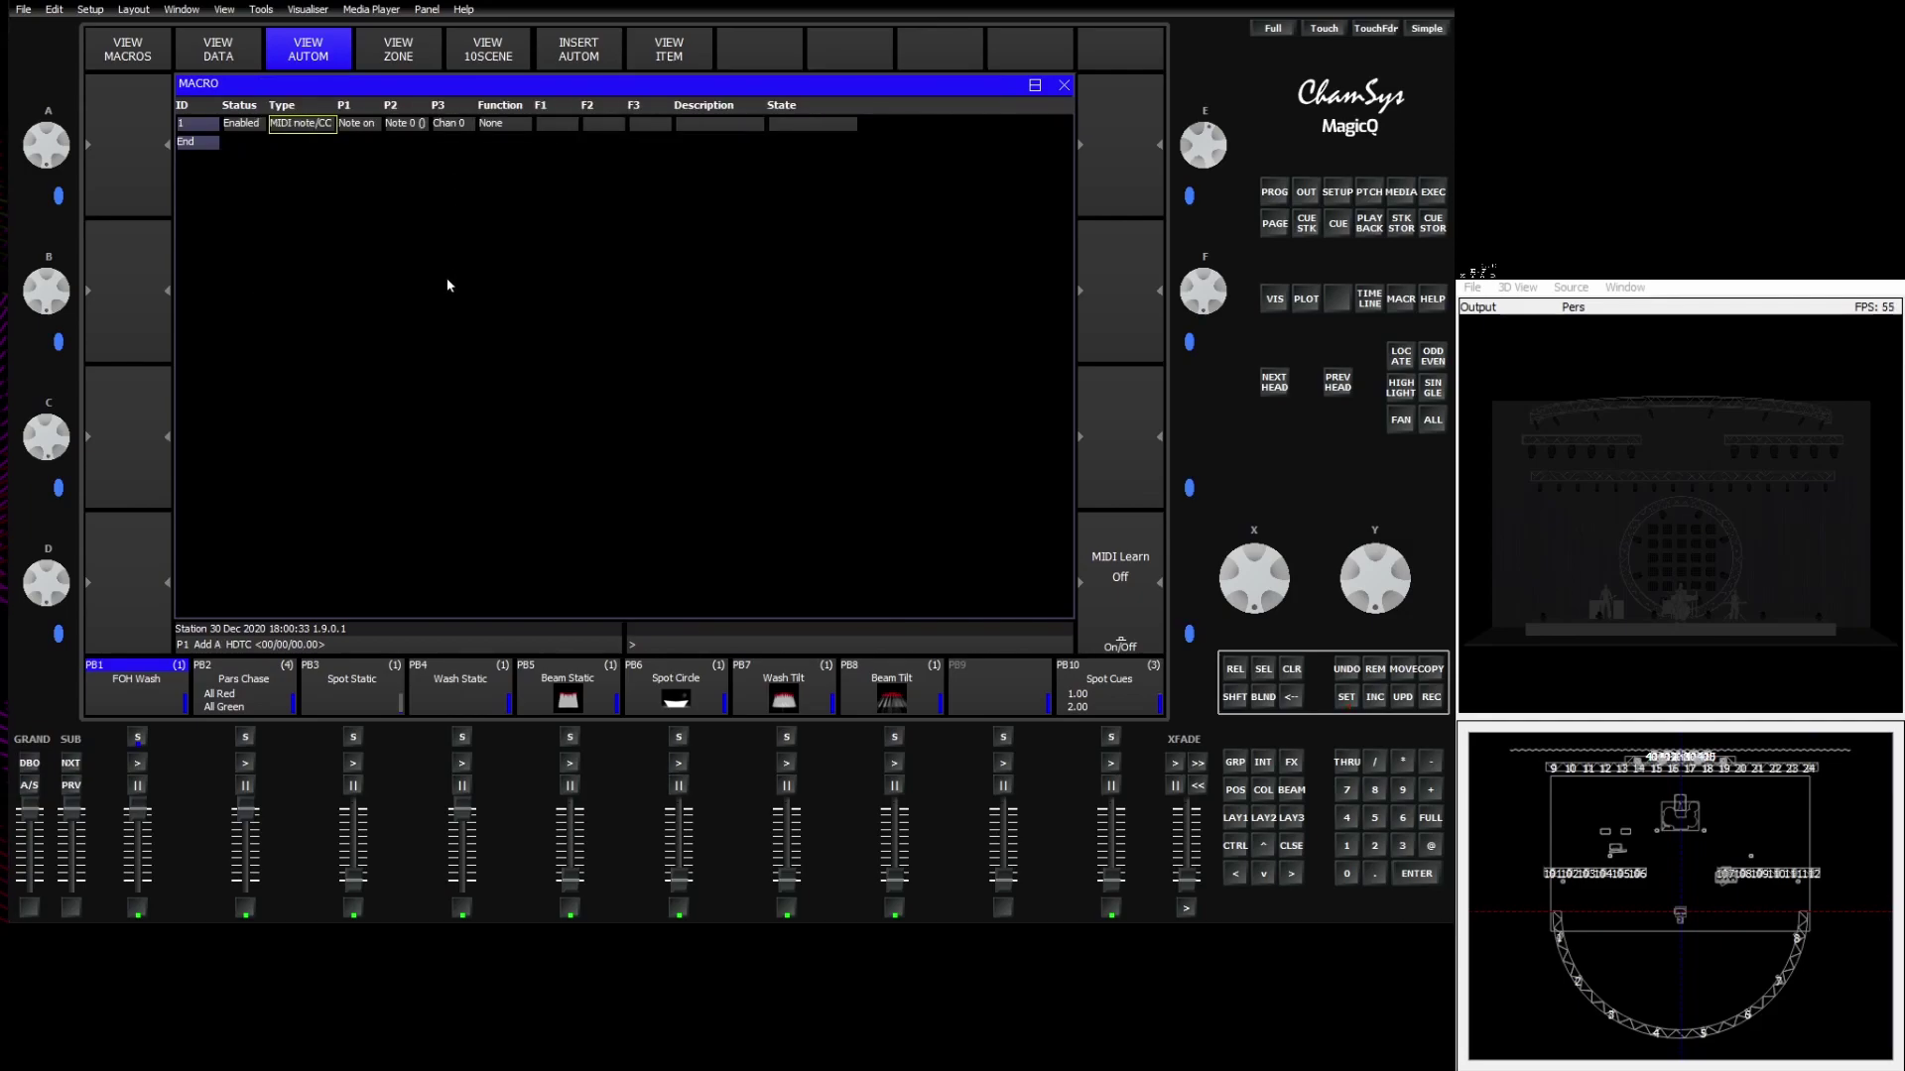
Step: Use MIDI Learn to assign CC controller 48 on channel 1 as the first automation's trigger, and stop listening
left_click(342, 125)
left_click(375, 129)
left_click(261, 10)
left_click(573, 263)
left_click(1121, 575)
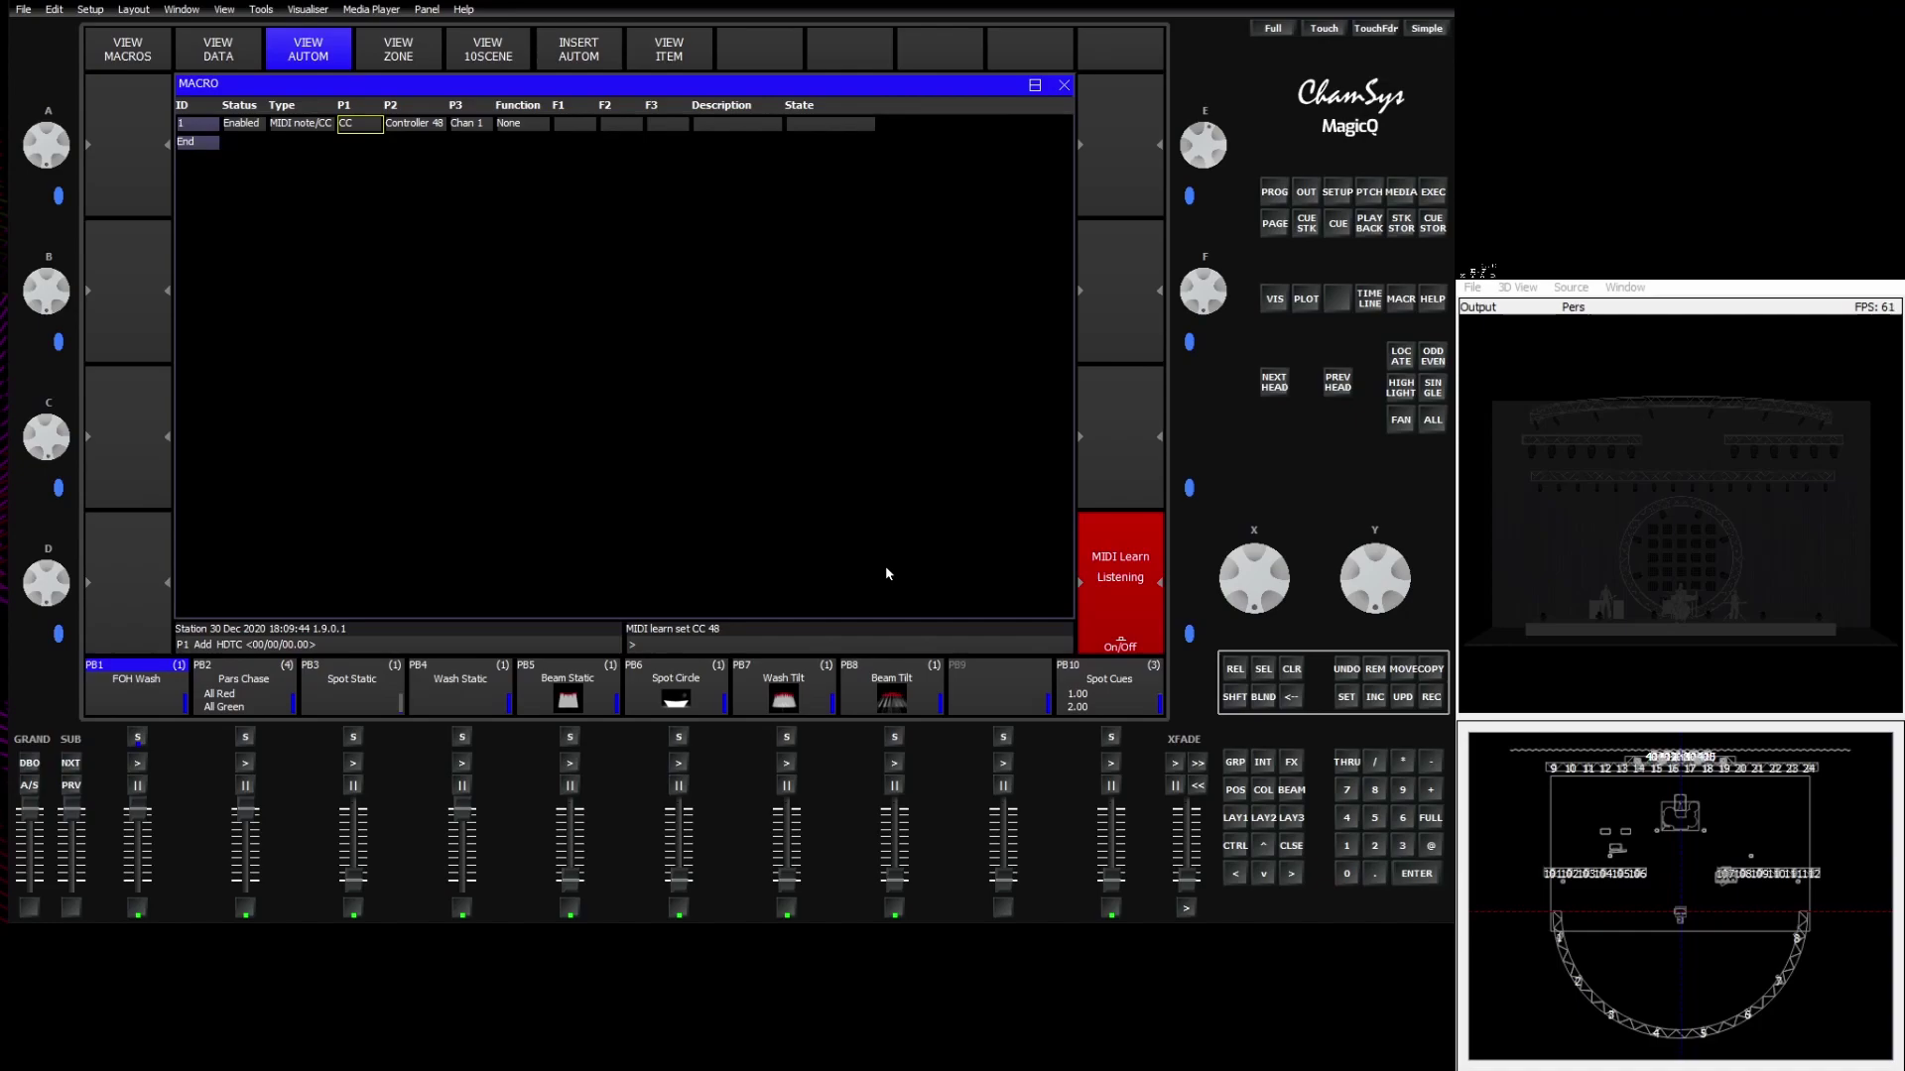
left_click(1112, 590)
Step: Set the first automation's function to PB a,r,level and its target playback to PB1
left_click(414, 127)
left_click(476, 127)
left_click(524, 126)
left_click(524, 126)
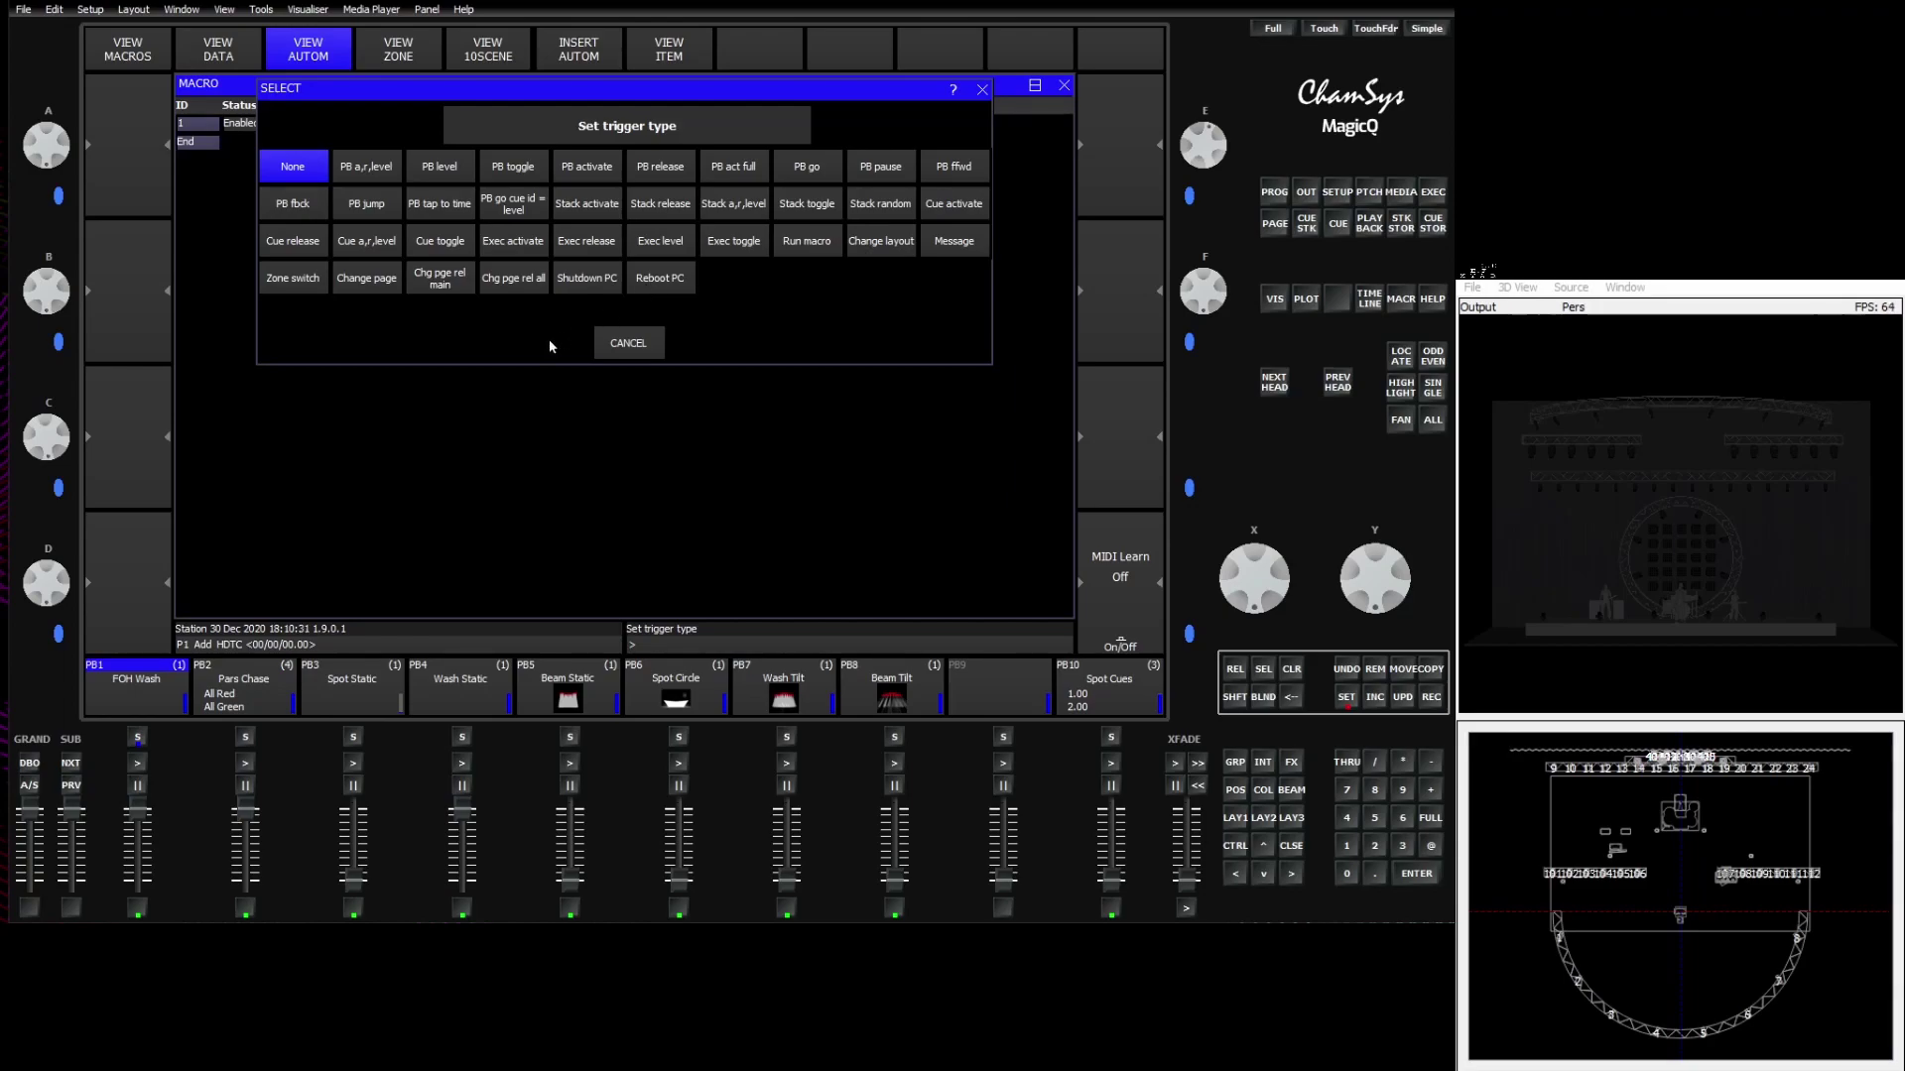
left_click(371, 170)
left_click(571, 126)
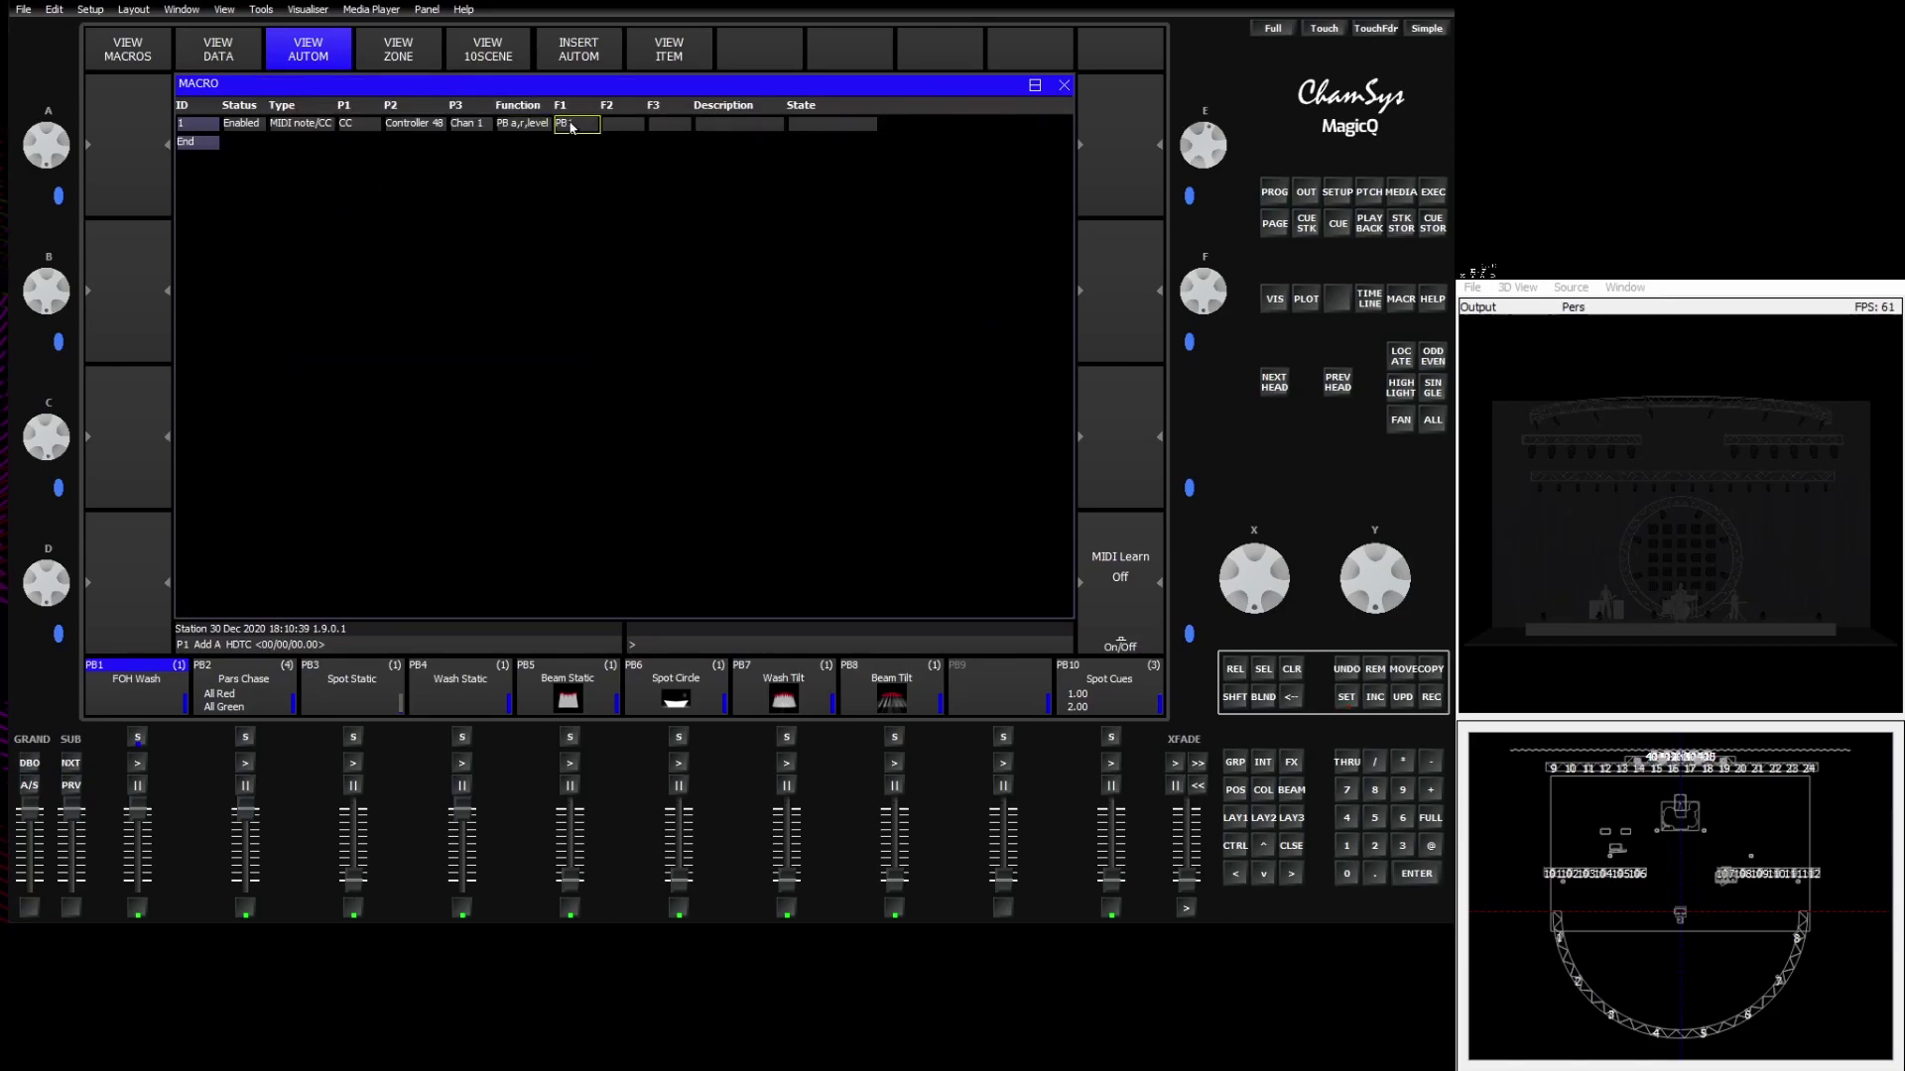
left_click(577, 127)
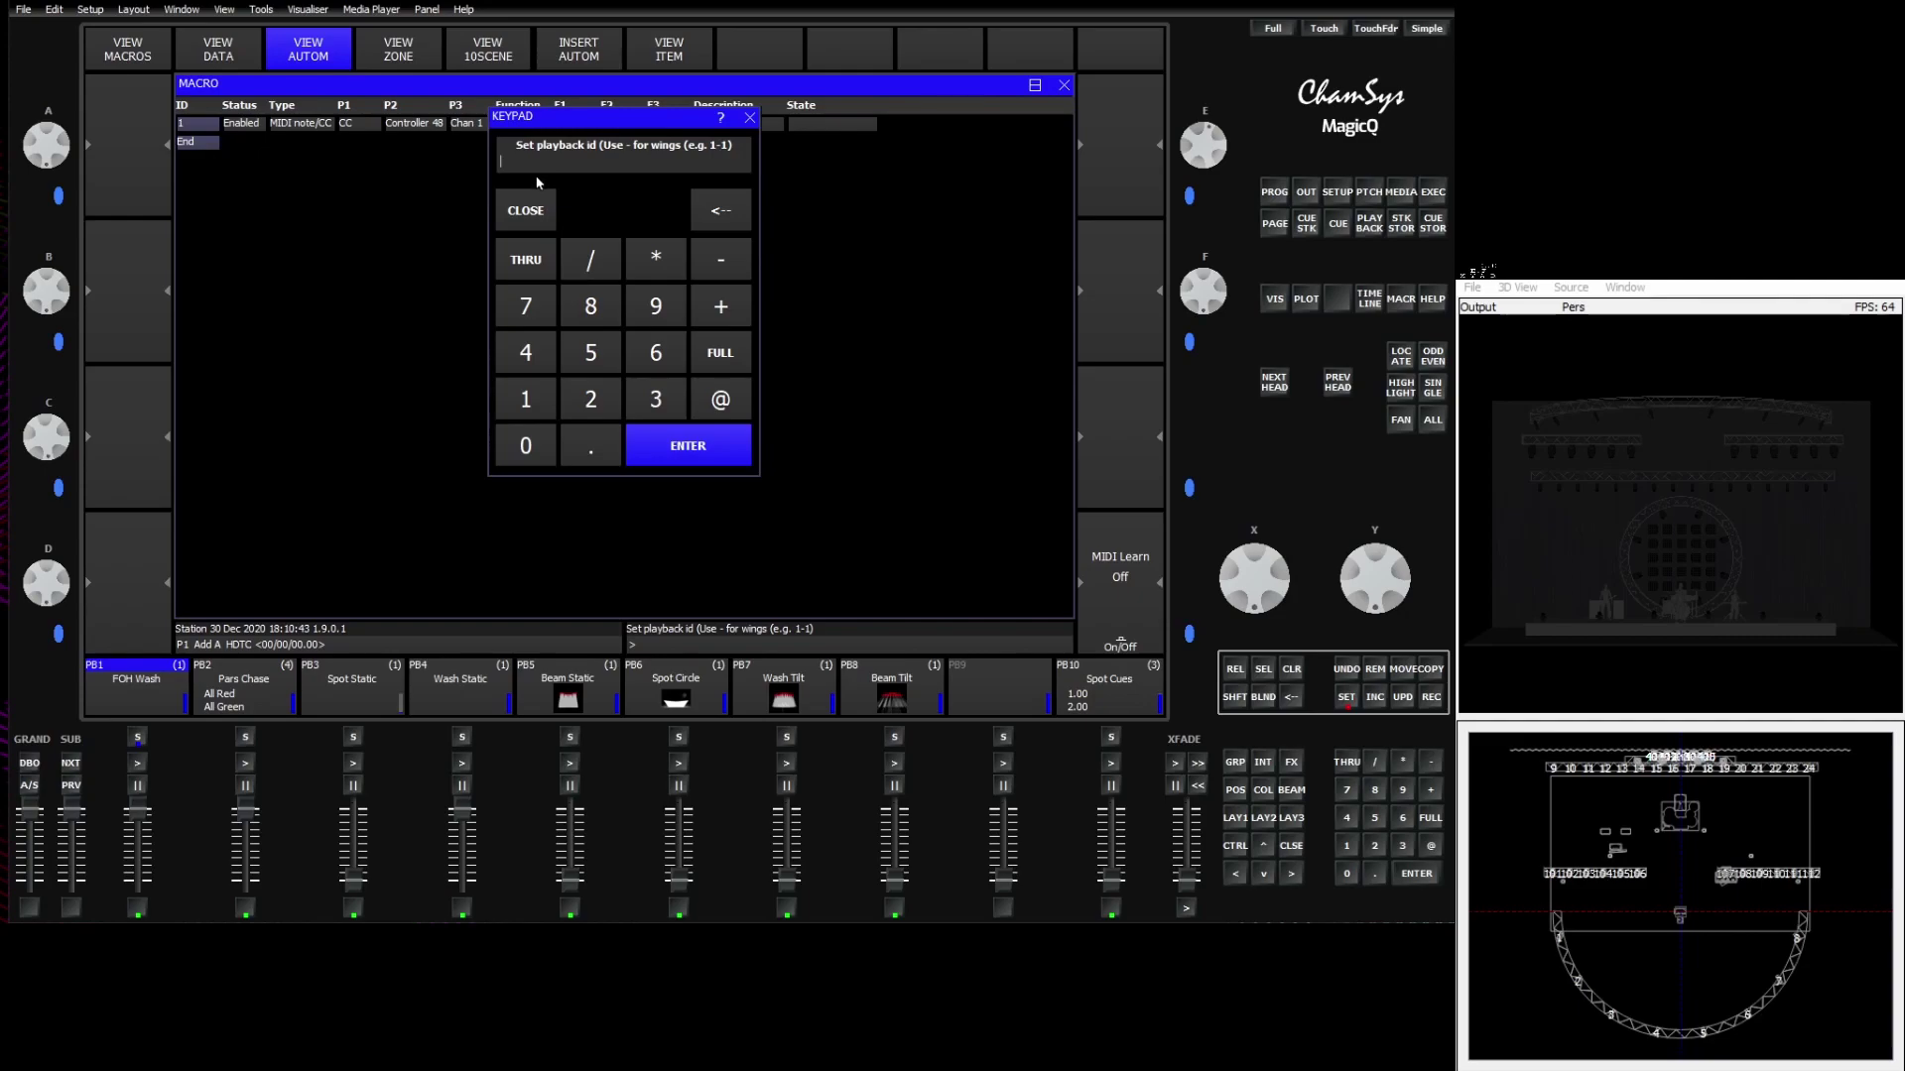
left_click(533, 401)
left_click(651, 451)
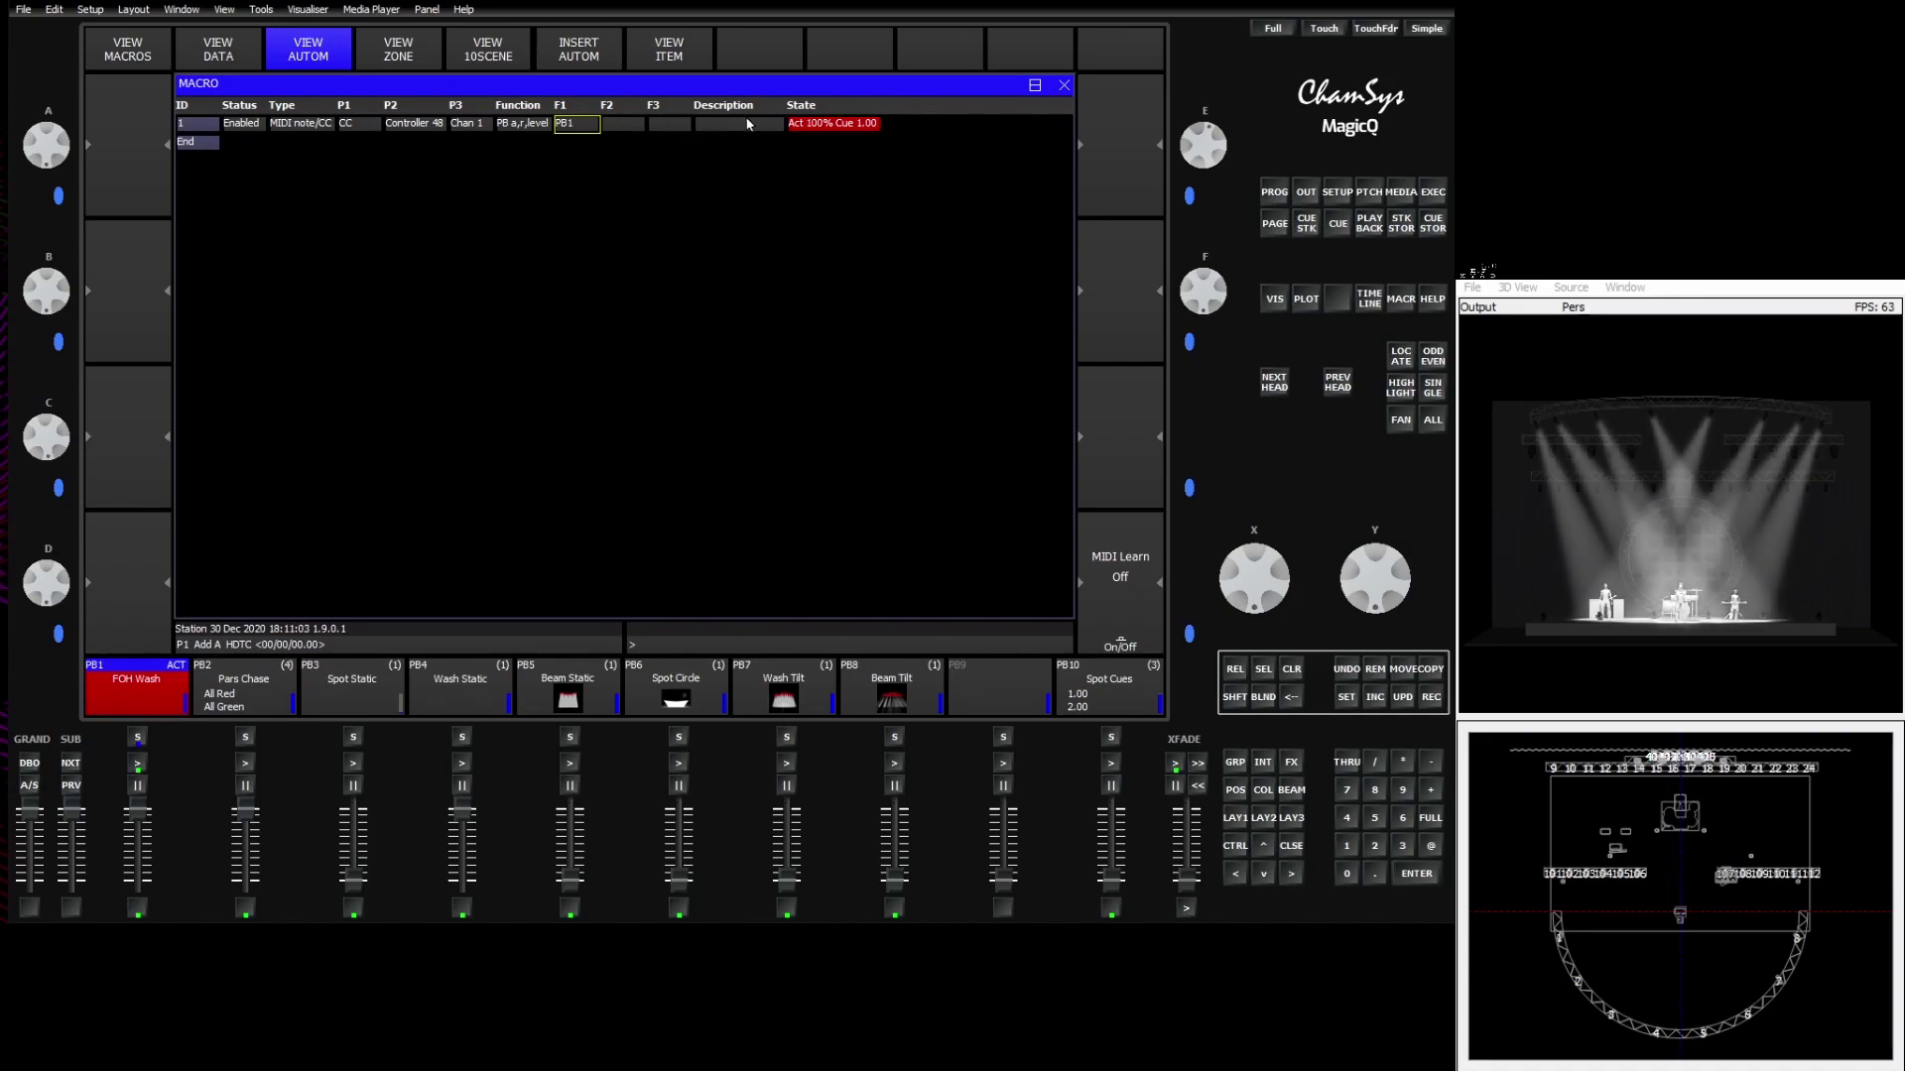
Step: Enter "FOH Wash" as the description of the first automation
left_click(744, 125)
left_click(746, 127)
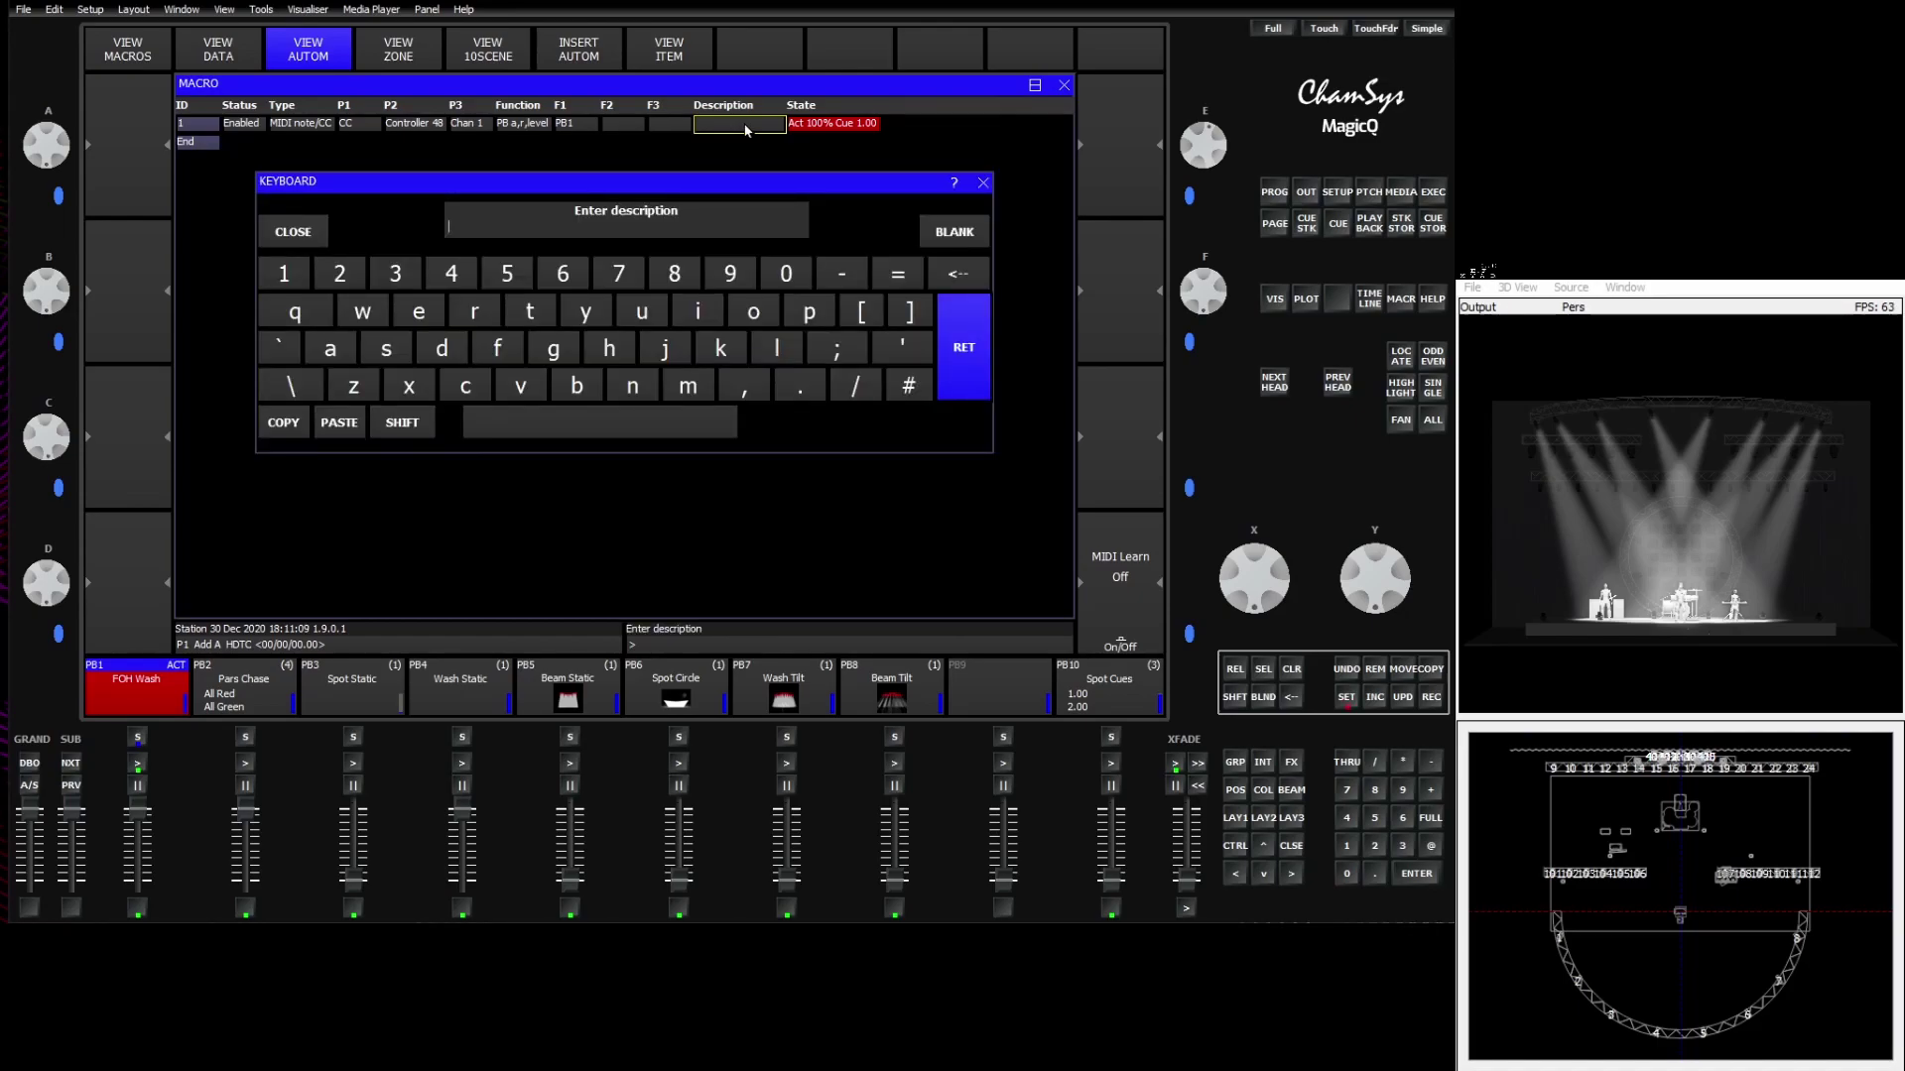
type("FOH Wash")
key("Return")
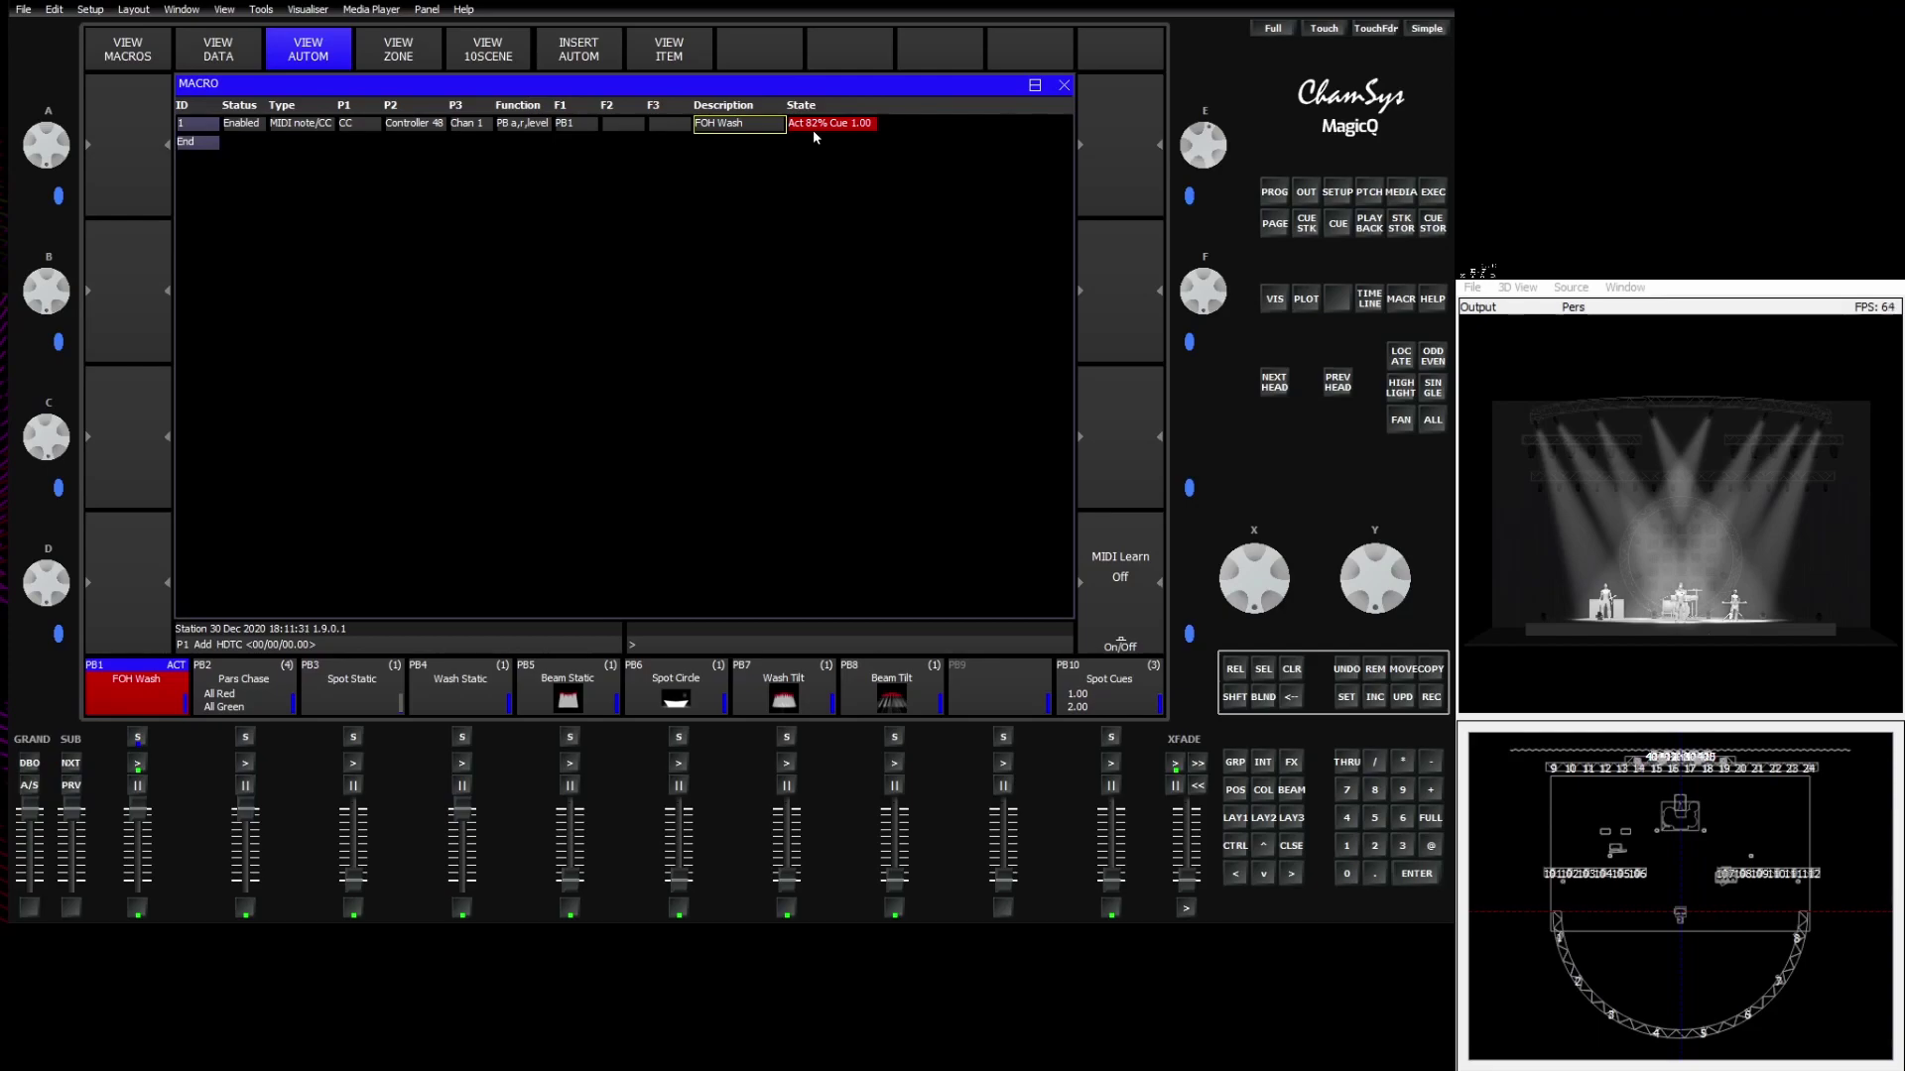
Step: Insert a second automation at the end of the list and set its type to Scheduled
left_click(203, 141)
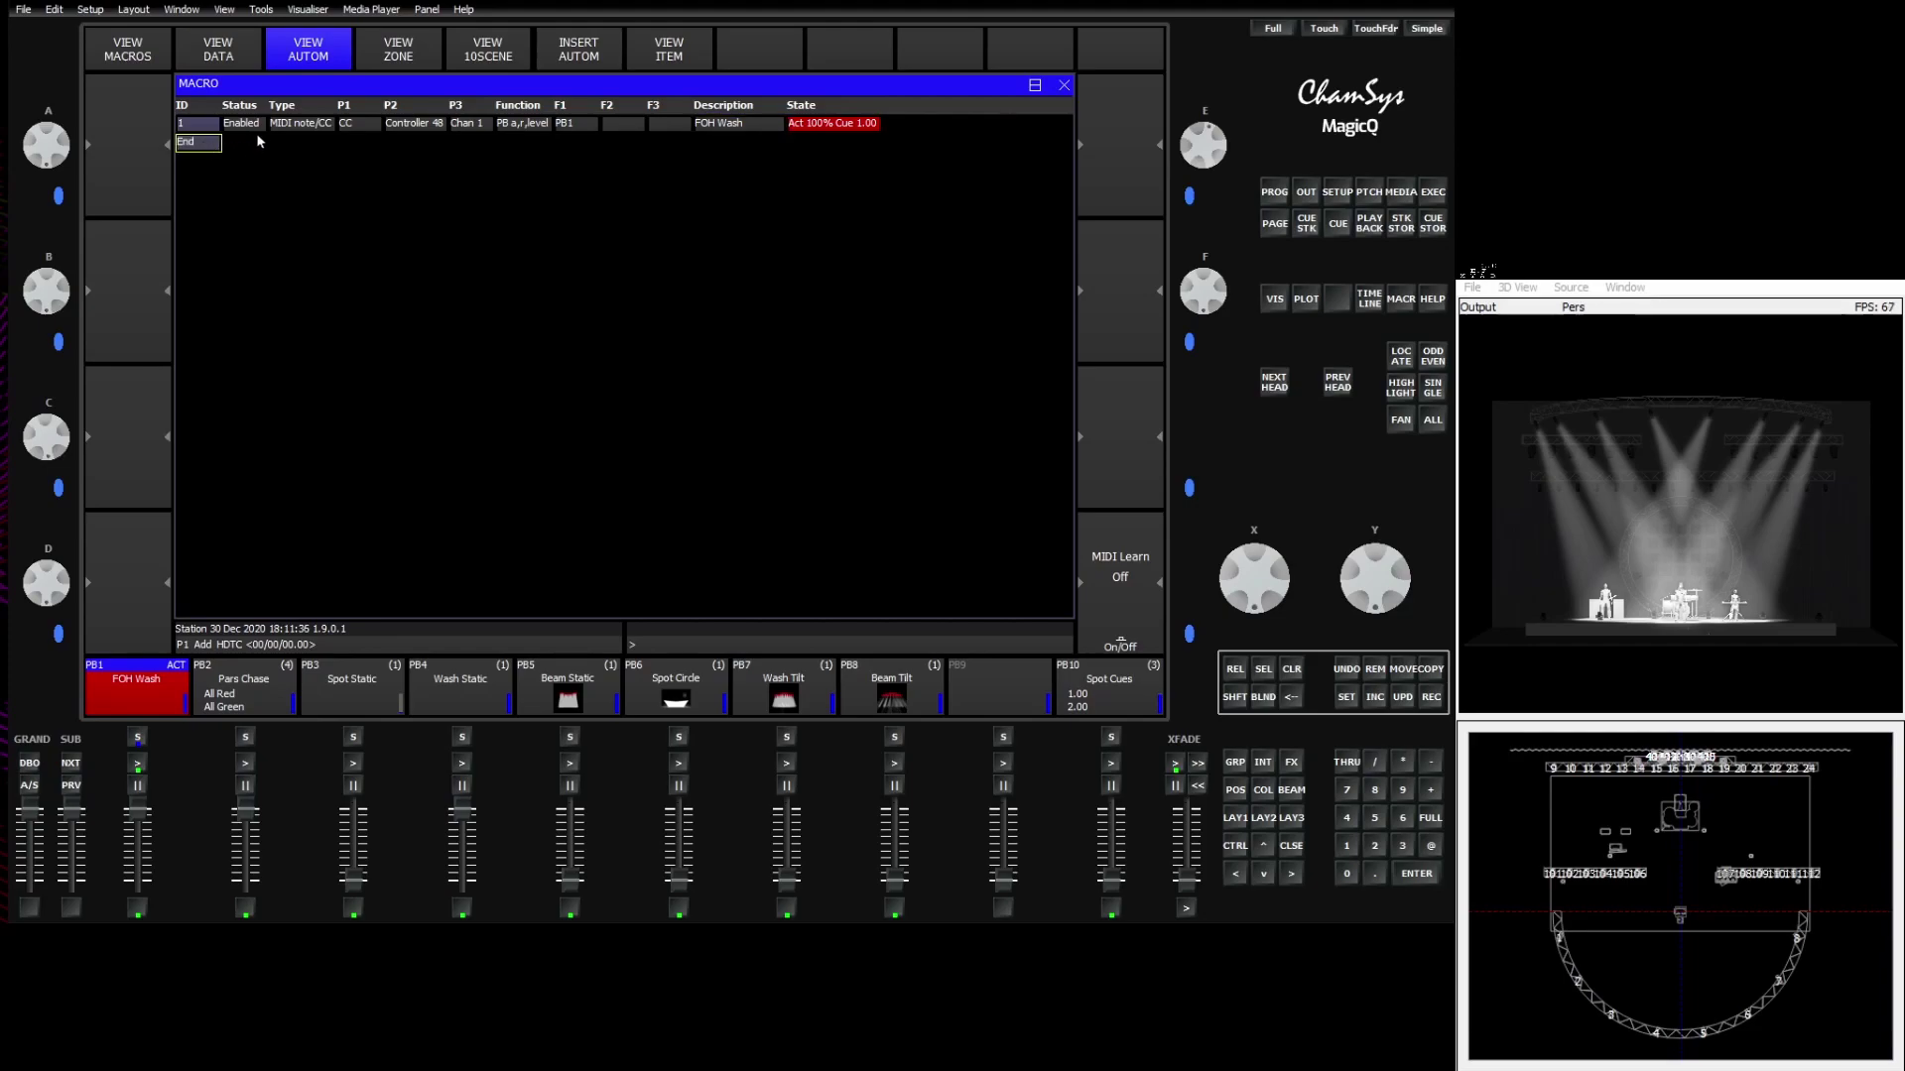
left_click(587, 51)
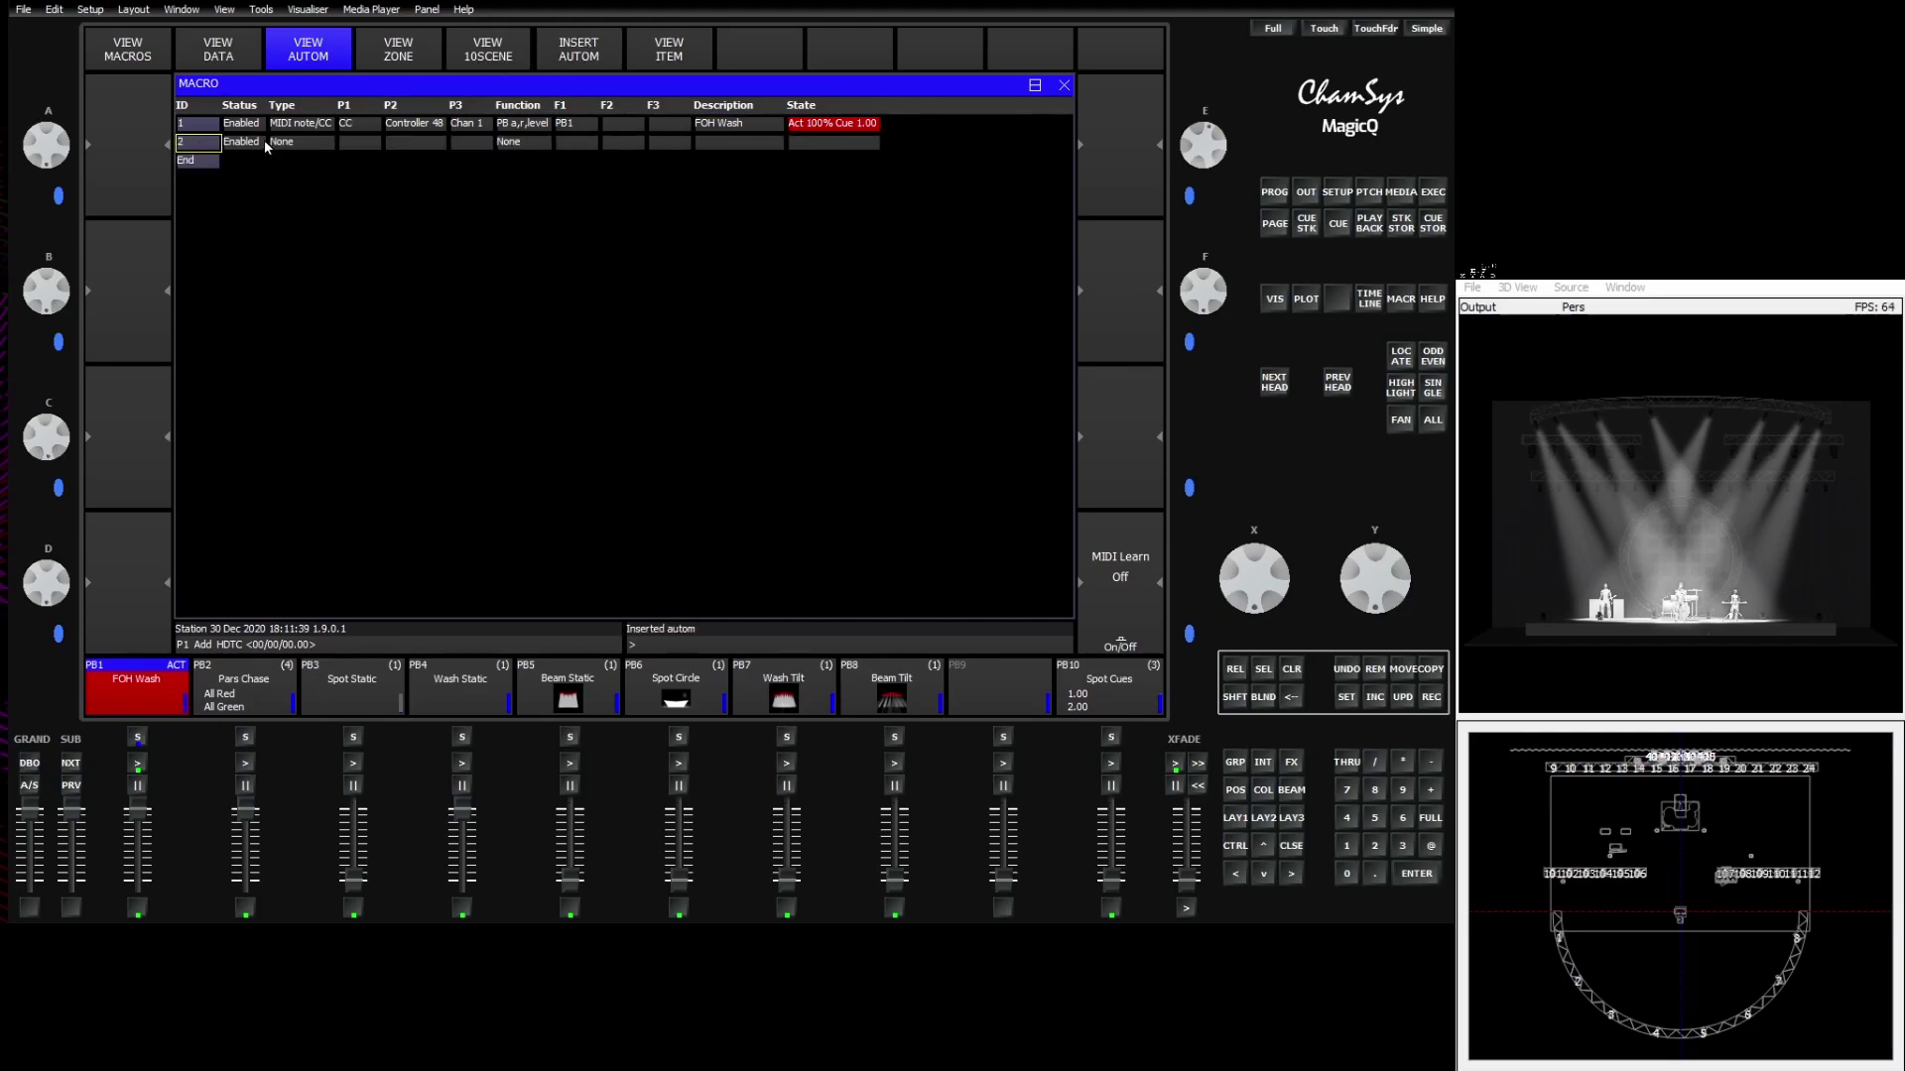
left_click(294, 143)
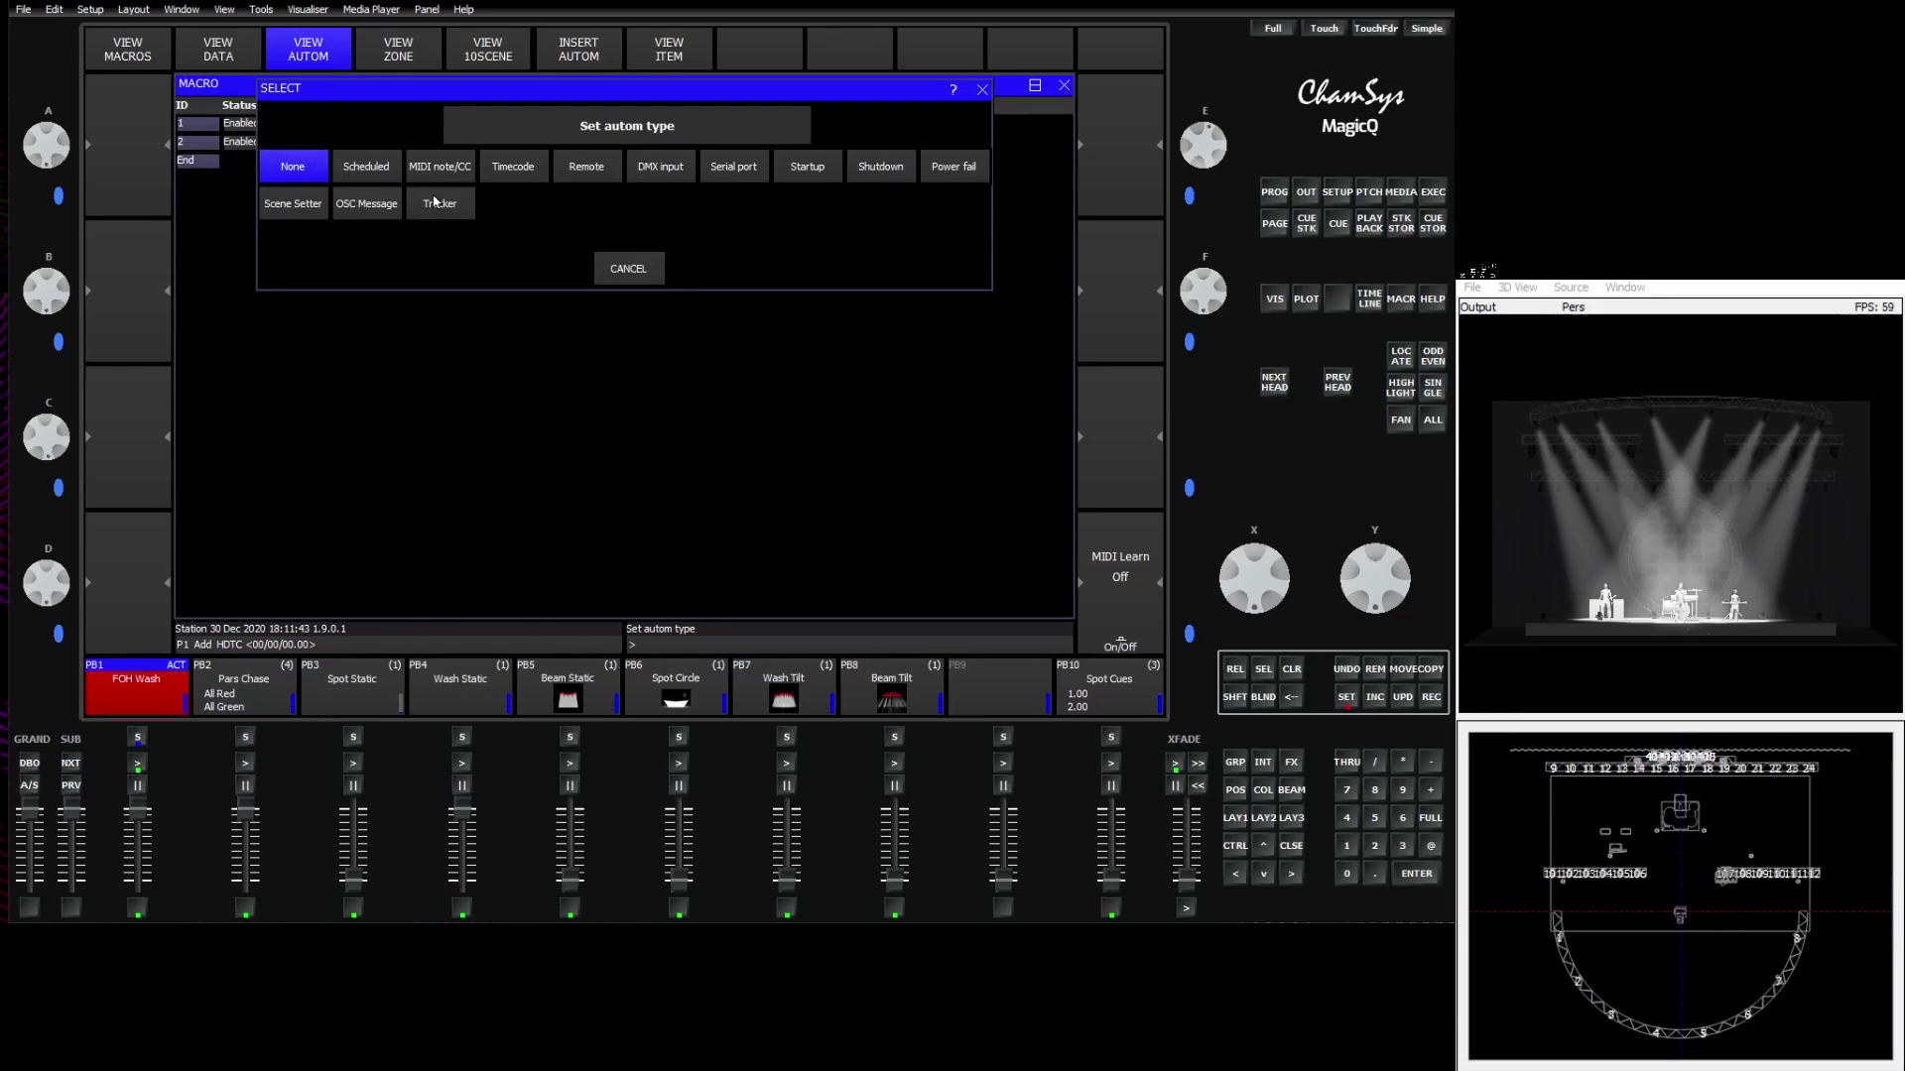
left_click(383, 177)
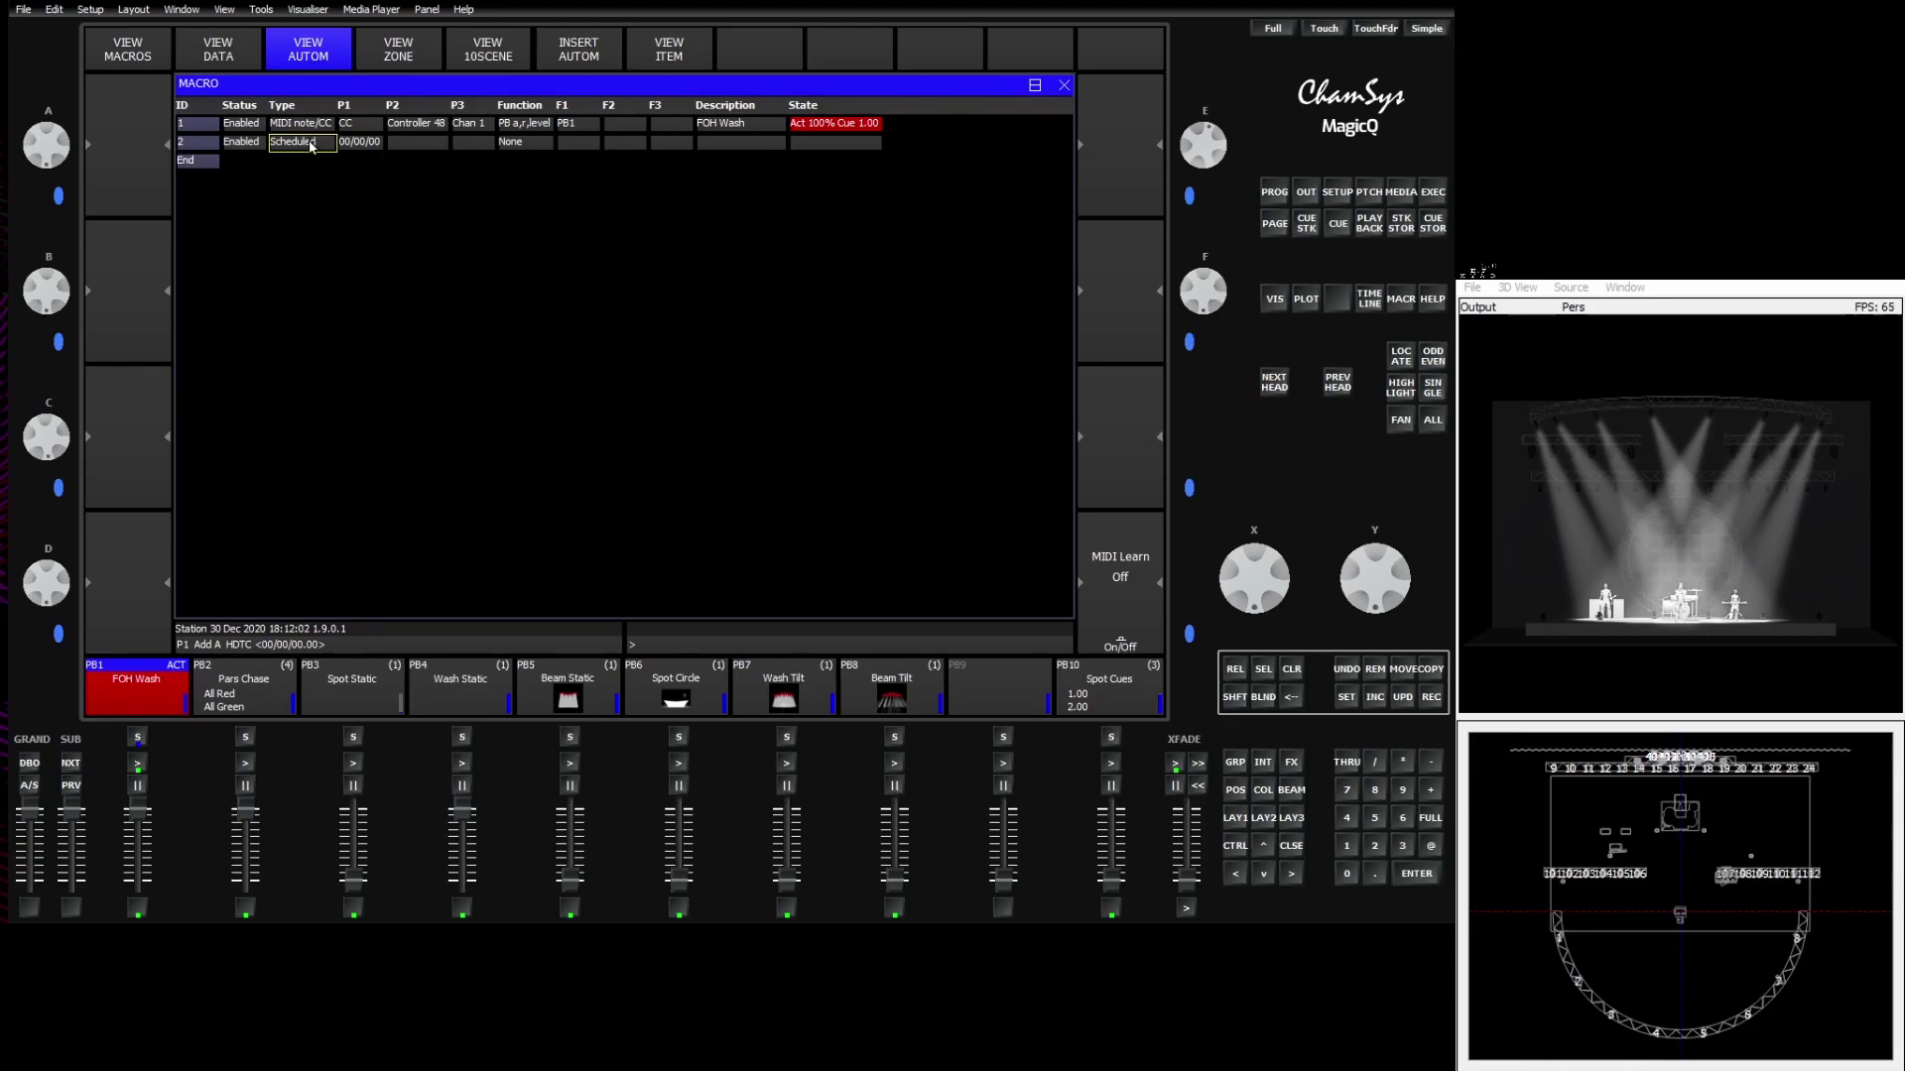
Step: Set the scheduled time of the second automation to 11/00/00
left_click(364, 145)
left_click(408, 142)
double_click(360, 145)
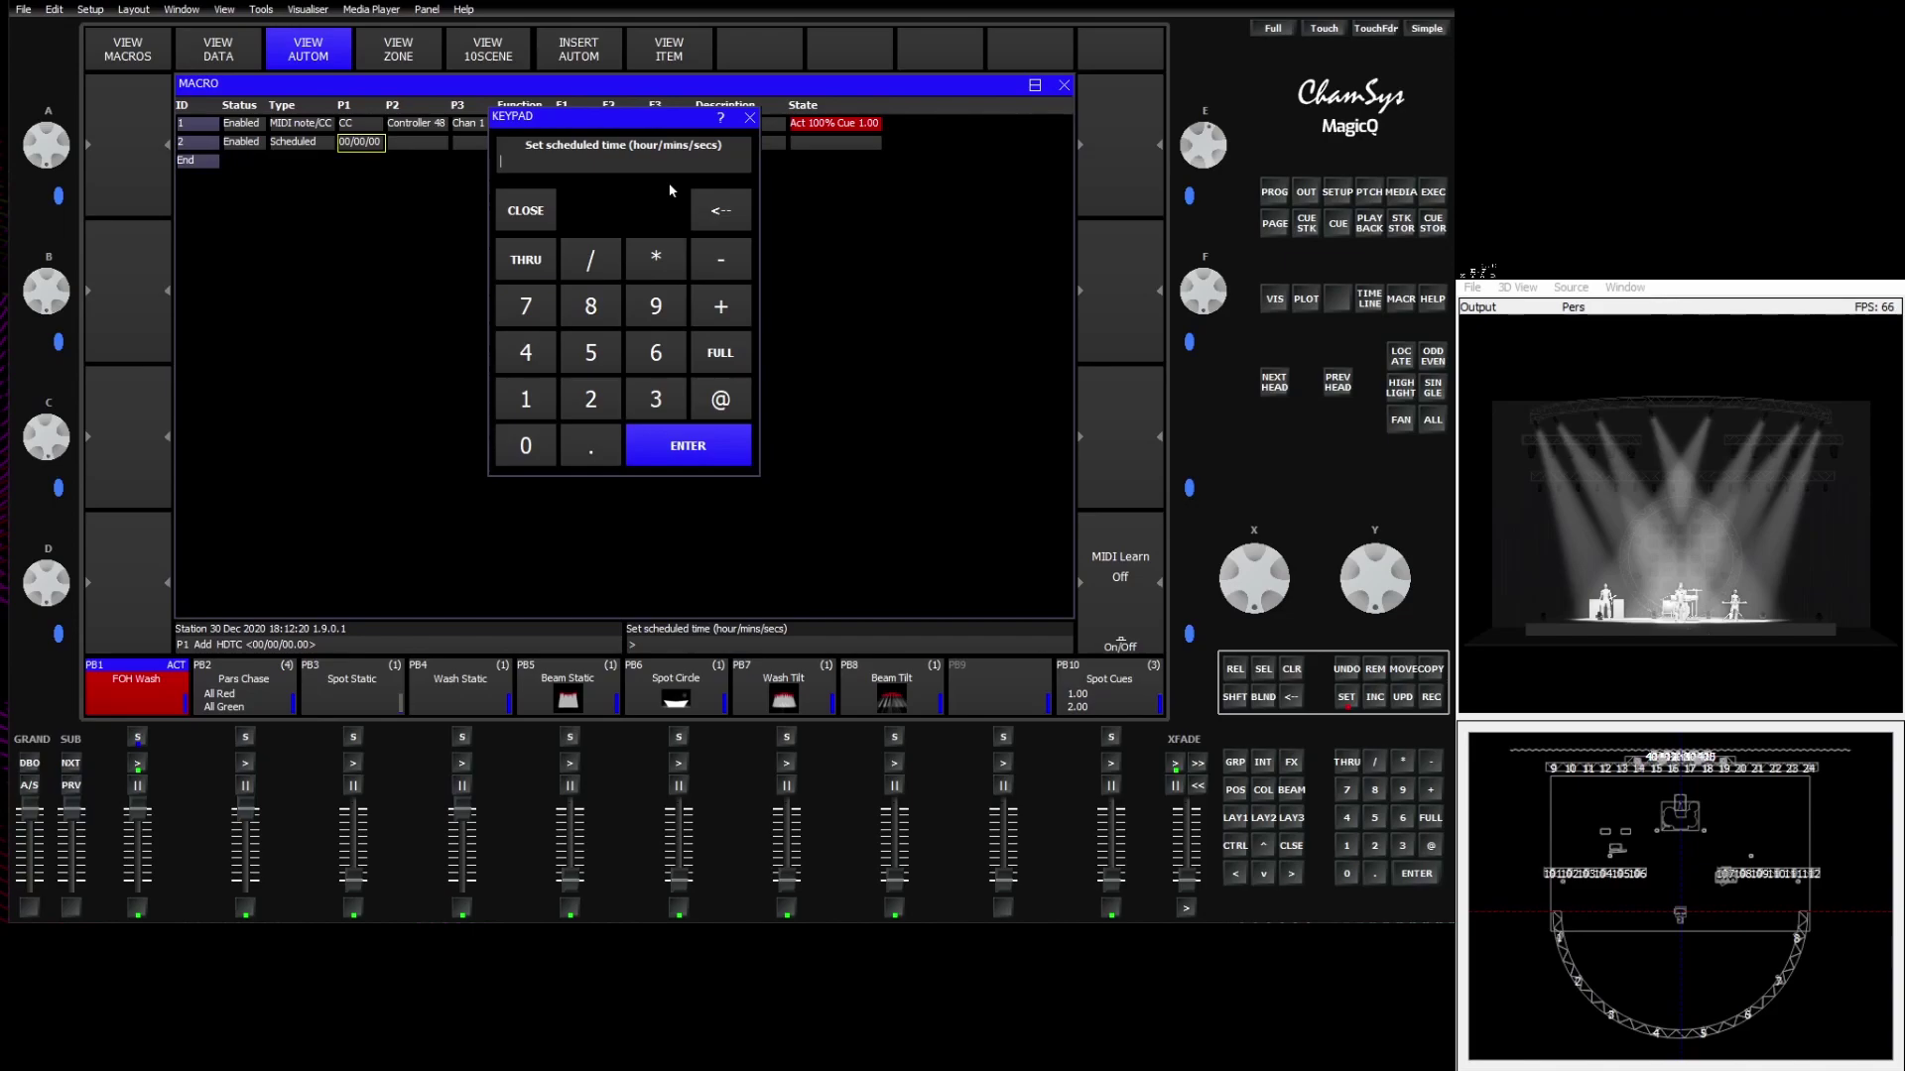
left_click(542, 400)
left_click(542, 400)
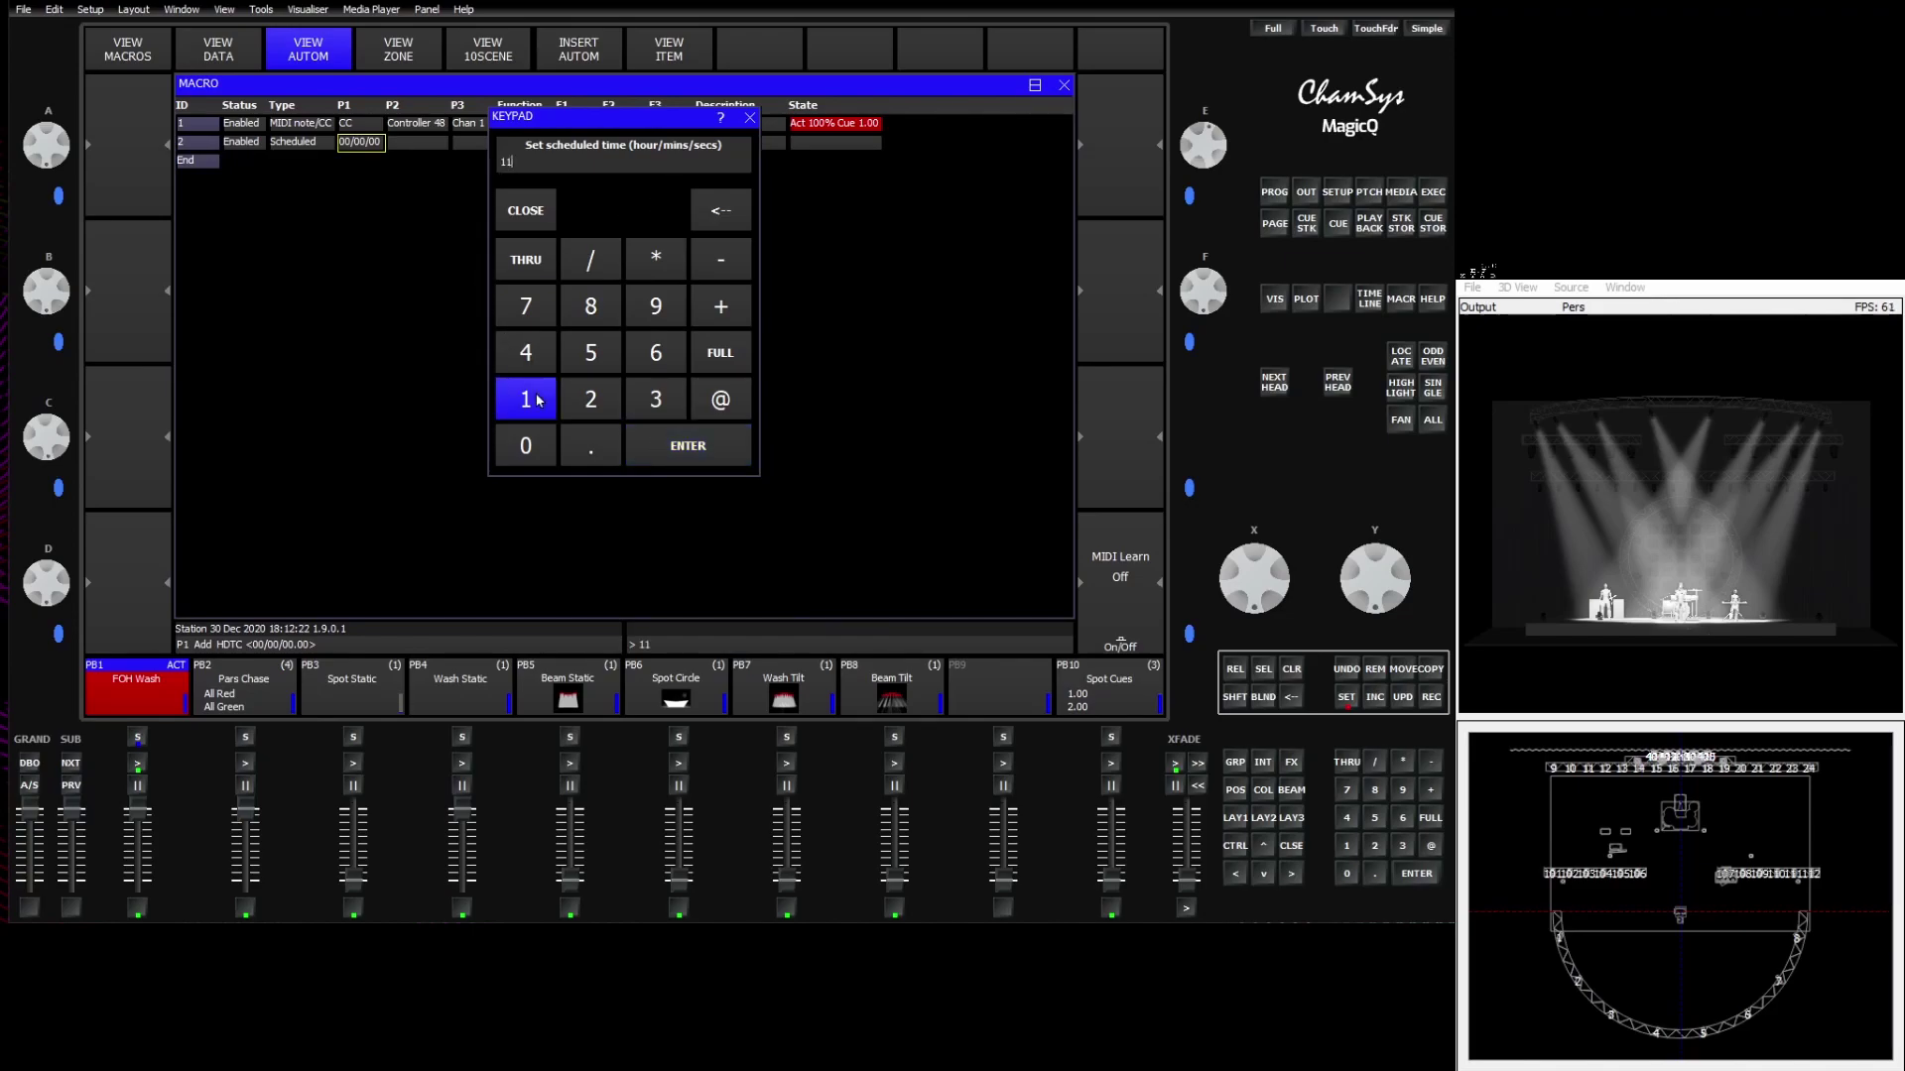
left_click(592, 260)
left_click(526, 442)
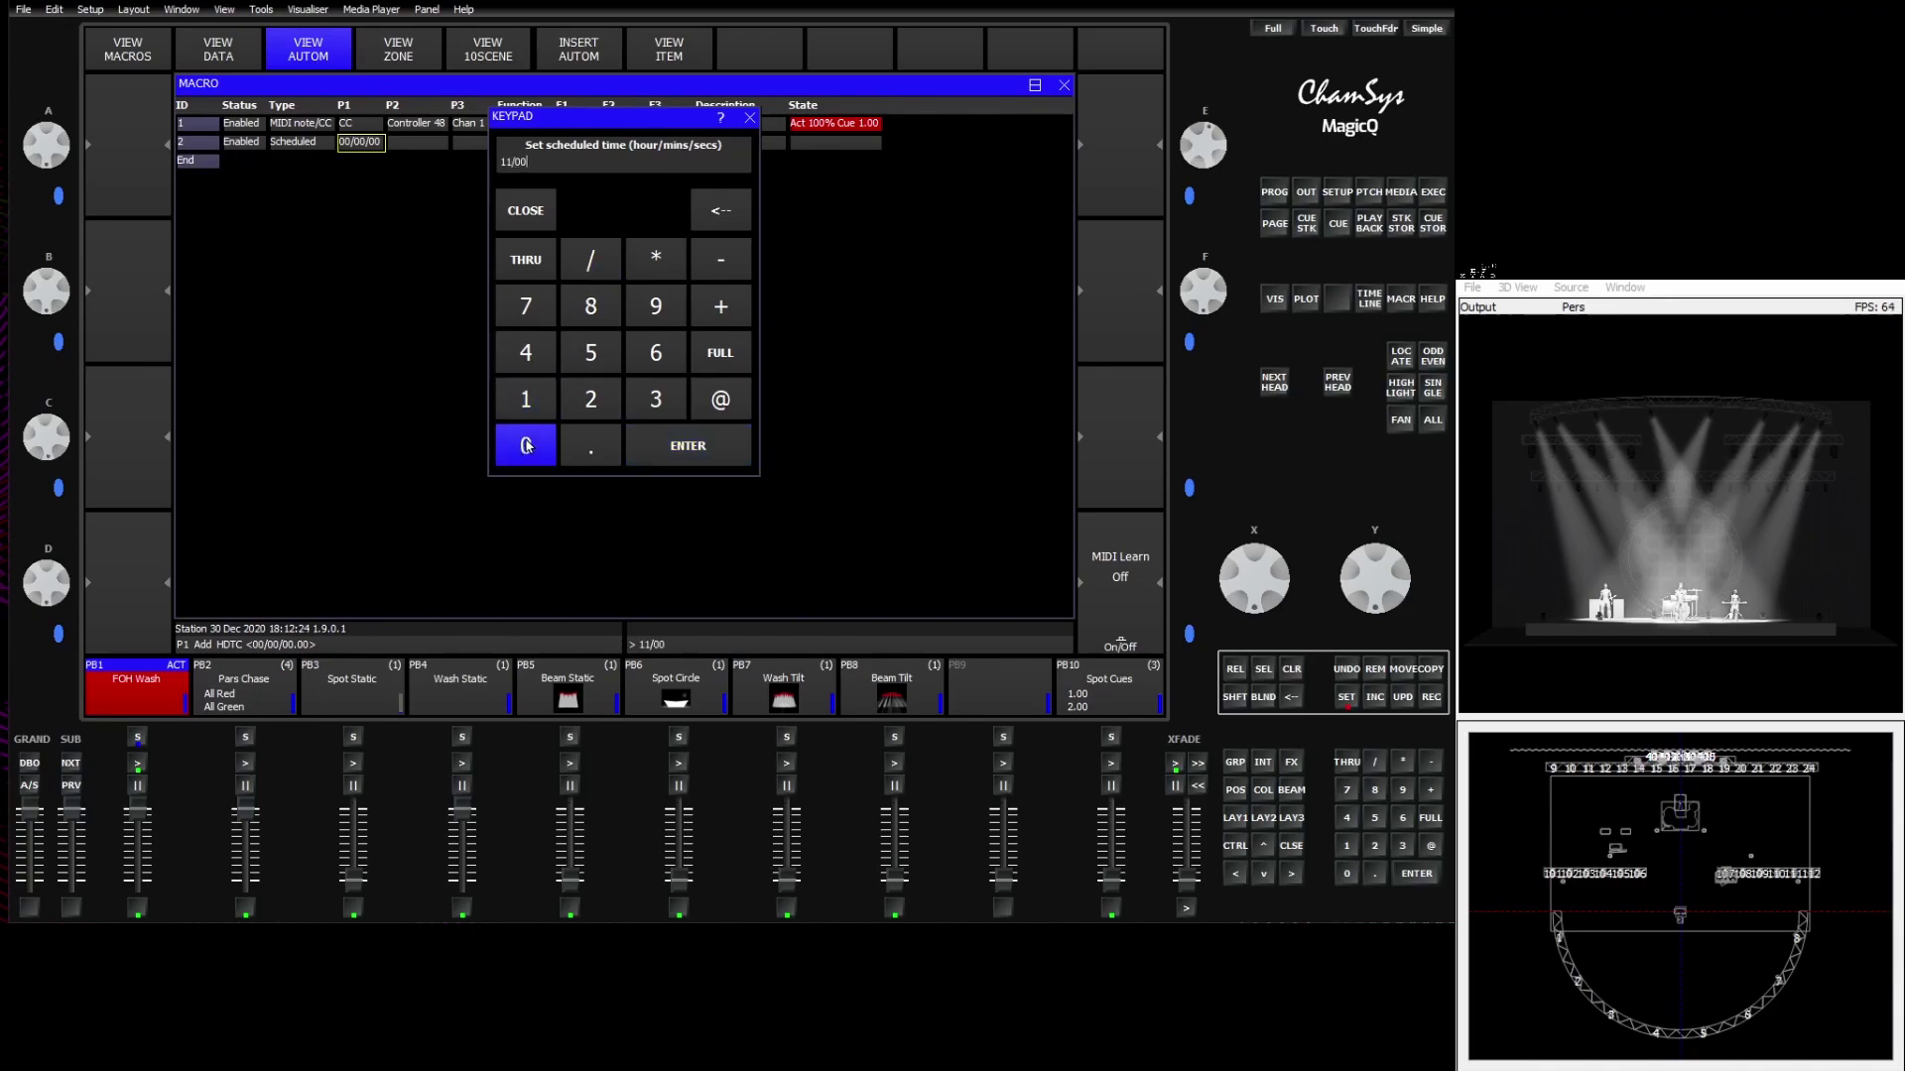
left_click(525, 441)
left_click(592, 260)
left_click(525, 445)
left_click(526, 445)
left_click(643, 448)
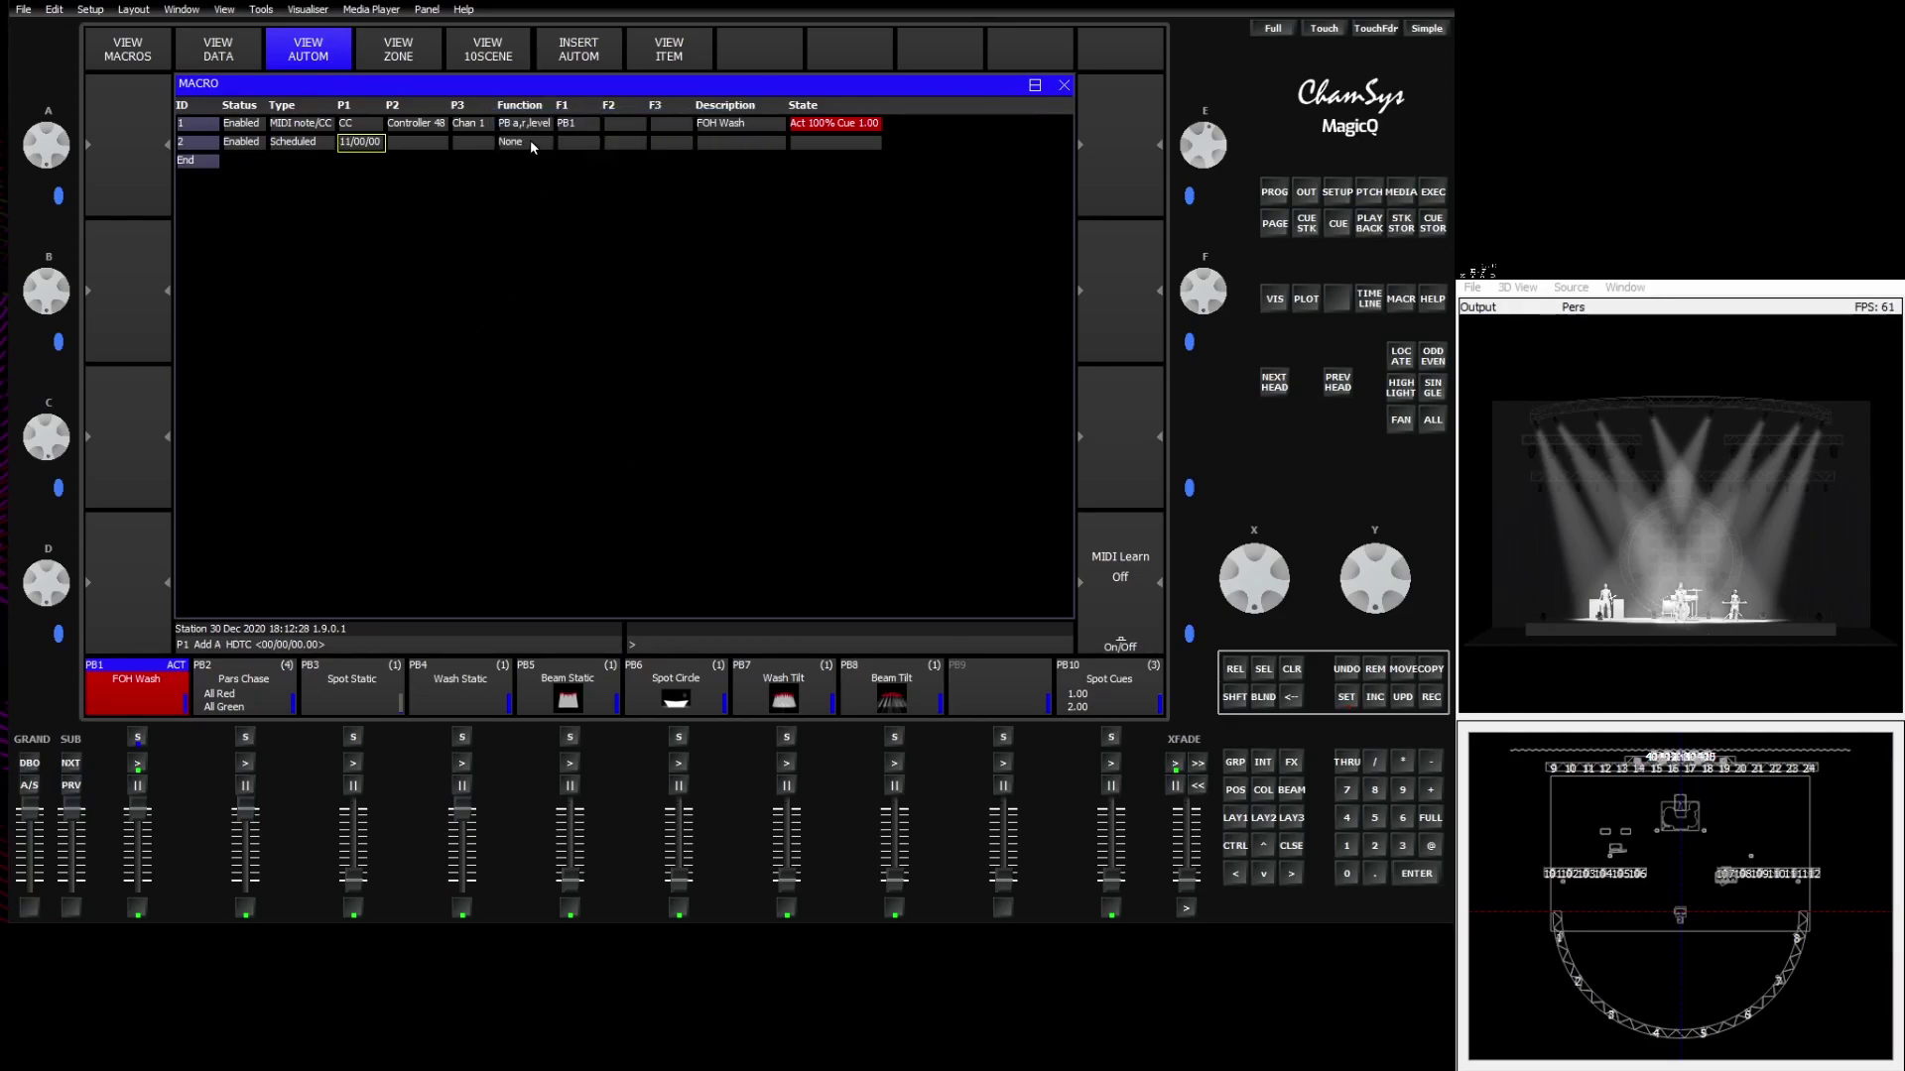
Step: Set the scheduled automation's function to Message and its description to "Start the show"
left_click(526, 195)
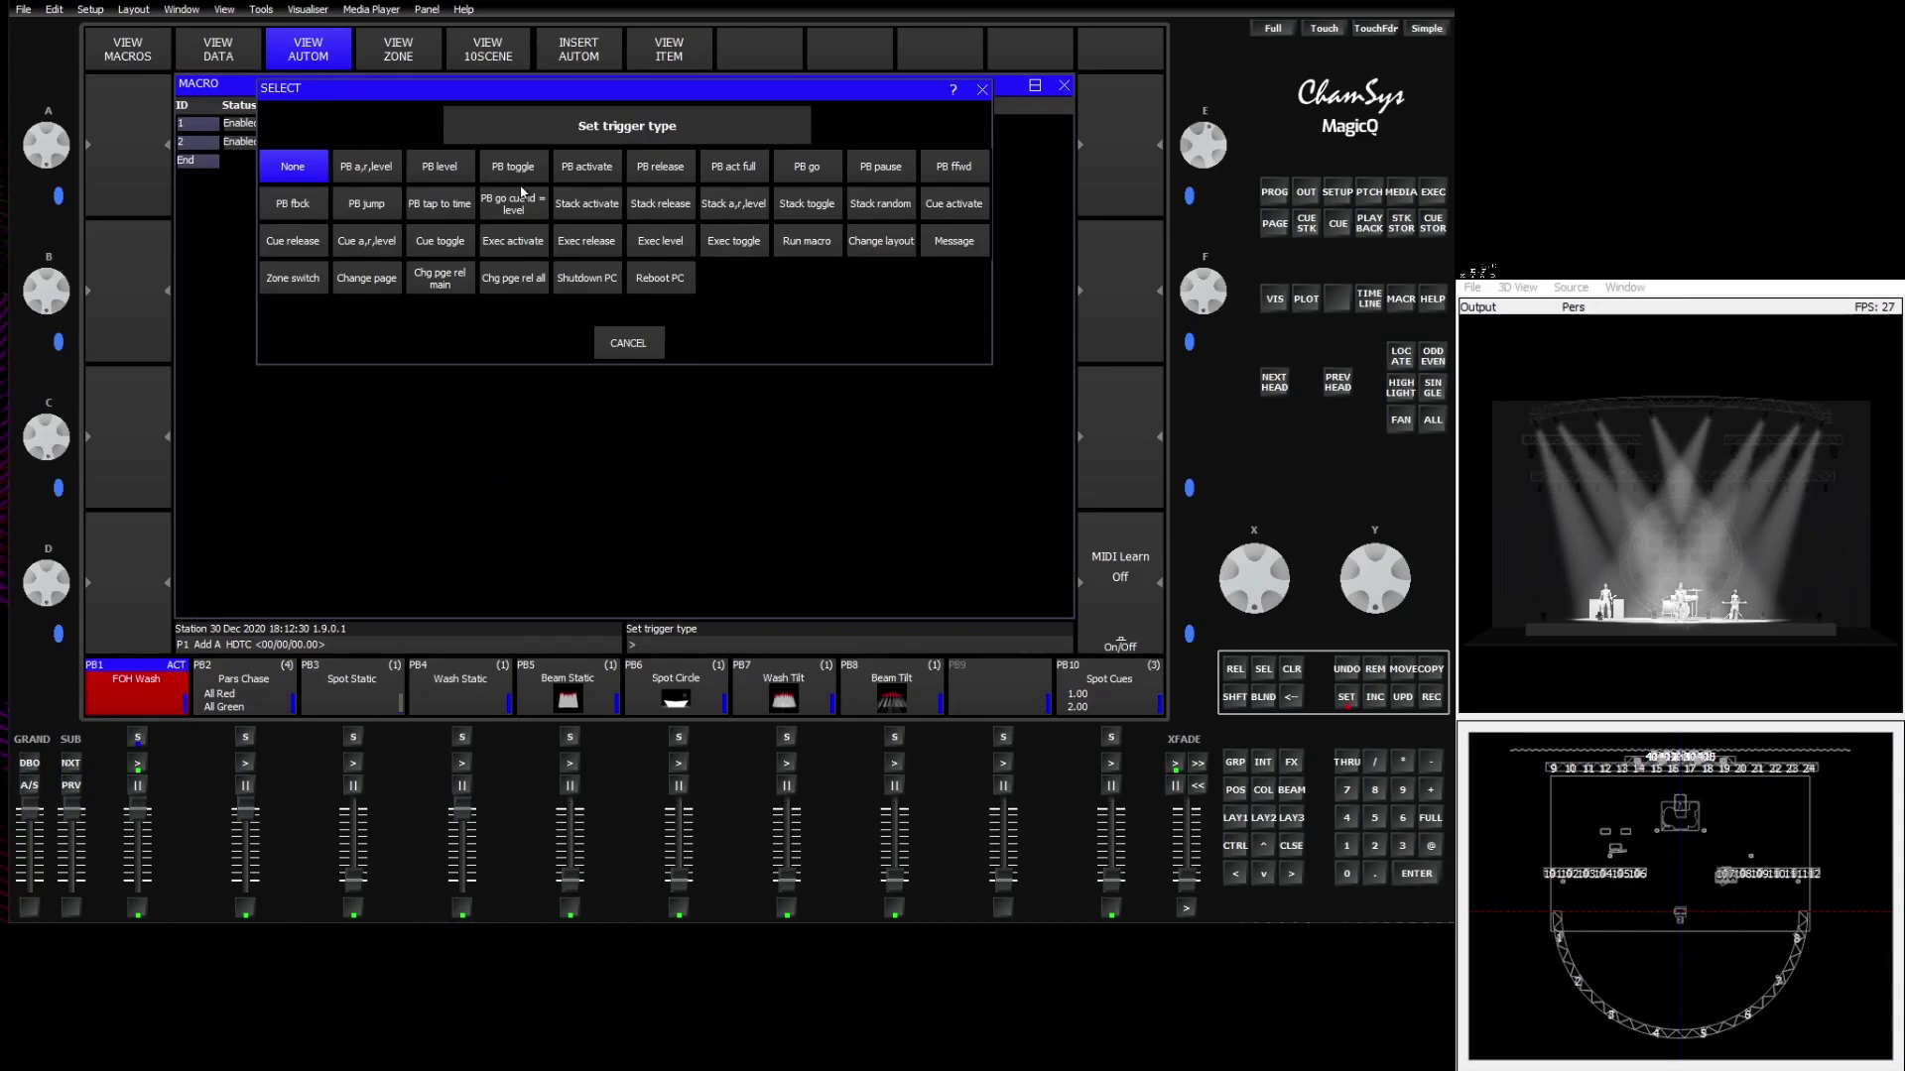
left_click(515, 199)
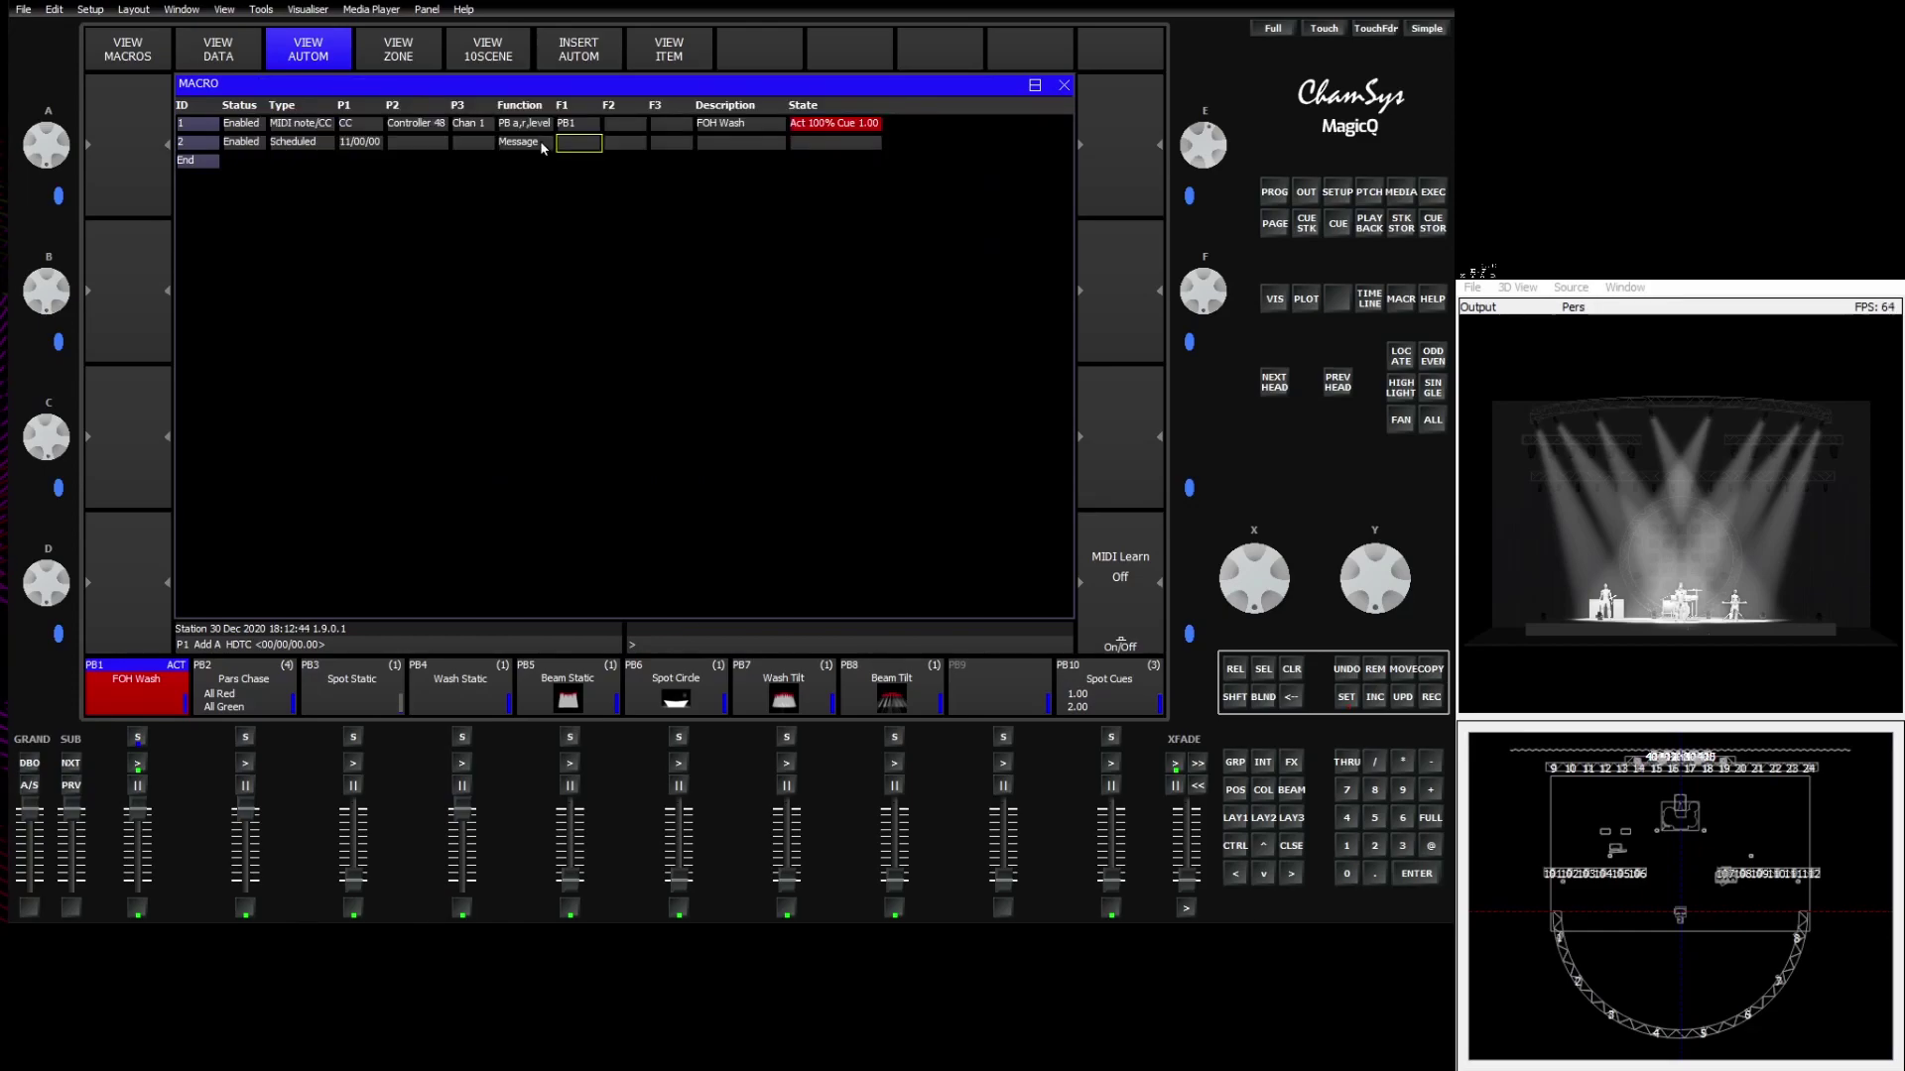
left_click(705, 145)
type("St")
key("BackSpace")
key("BackSpace")
type("art the show")
key("Return")
left_click(206, 163)
left_click_drag(312, 124, 357, 148)
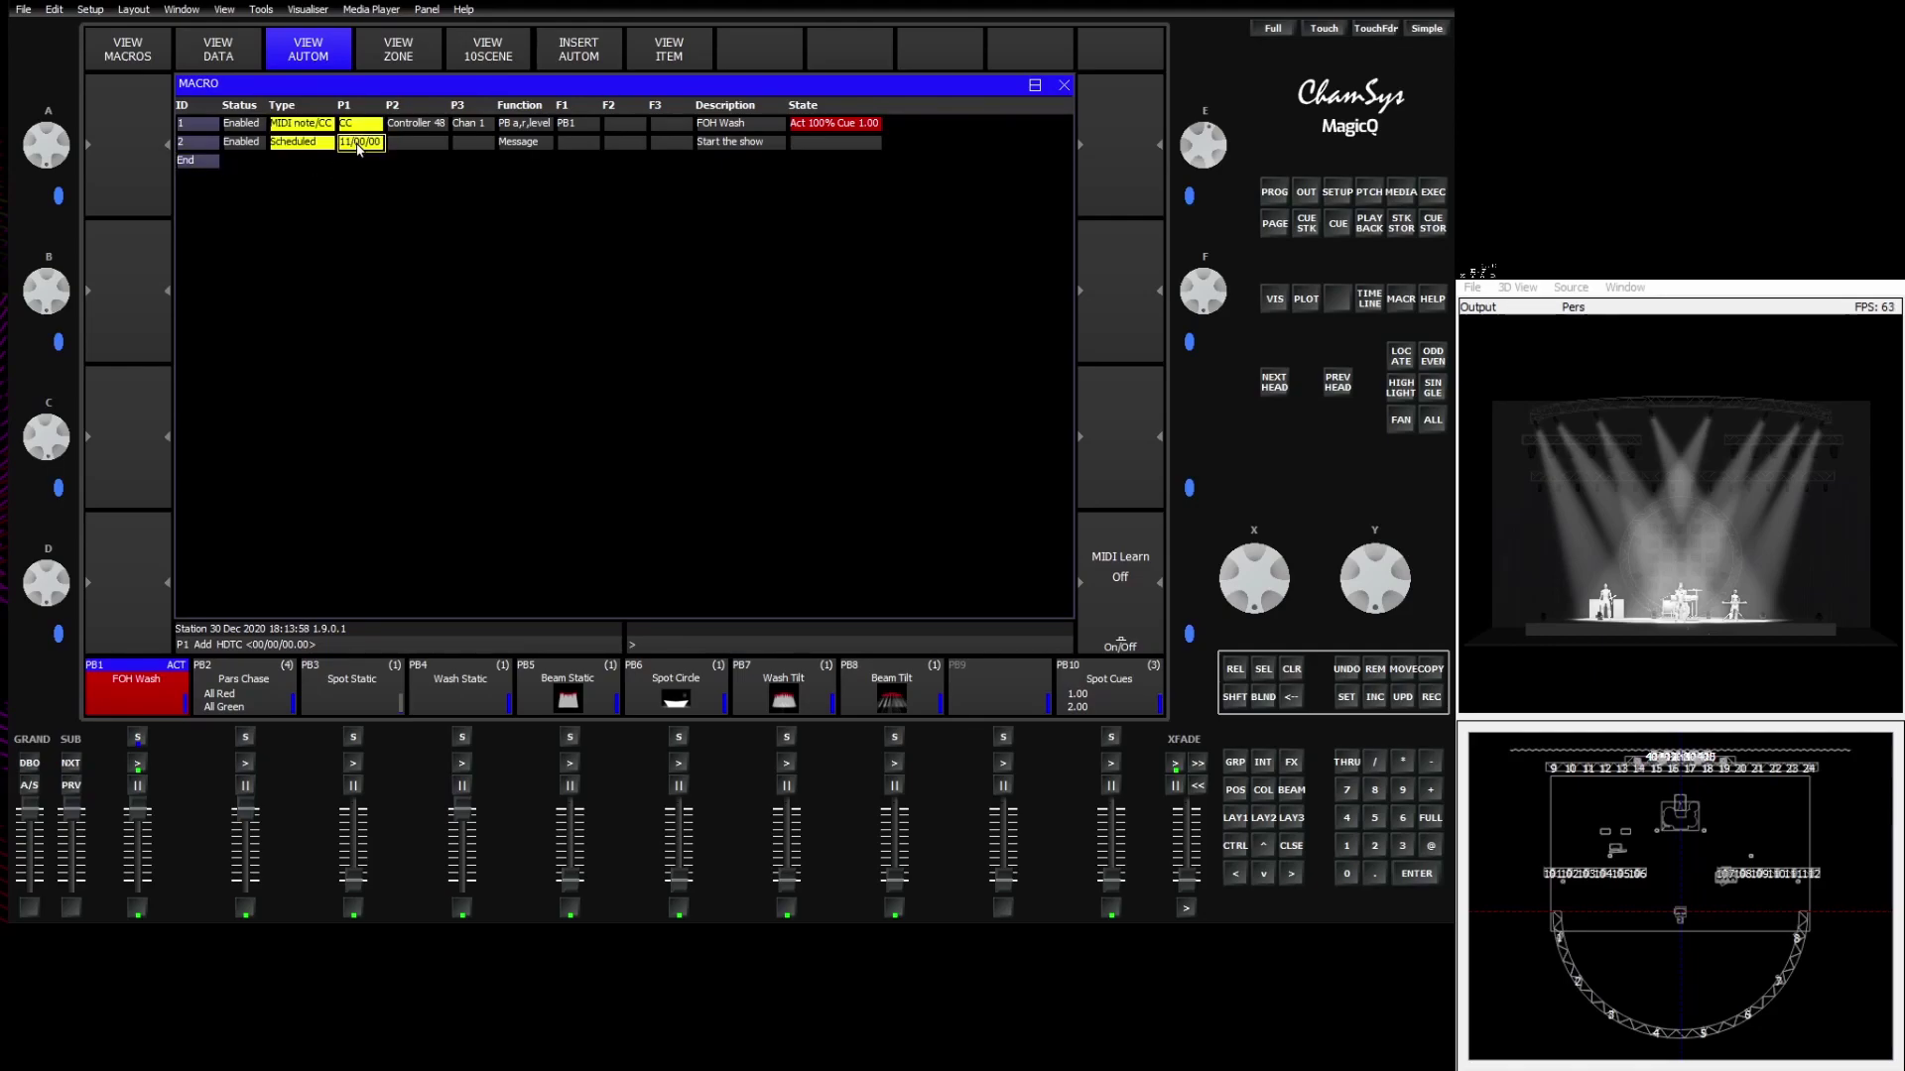
left_click(357, 145)
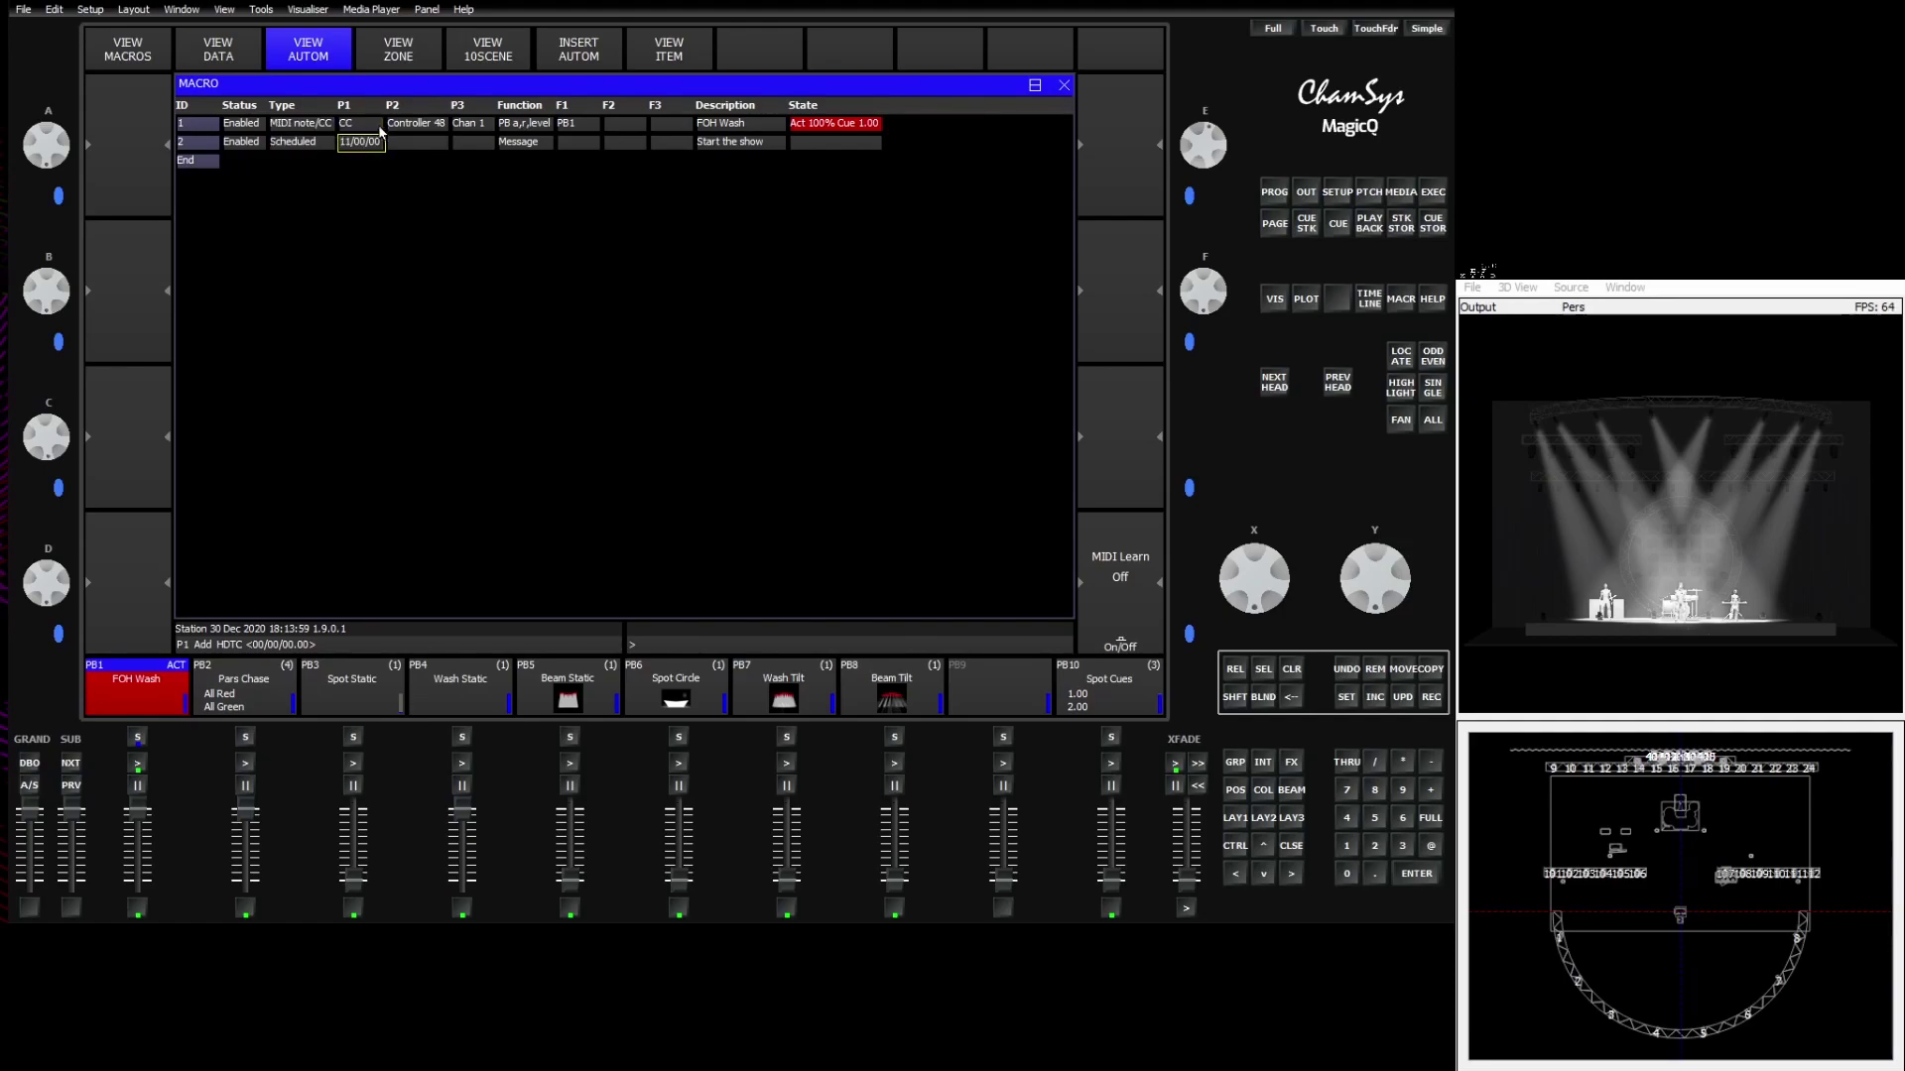
Step: Look at the zone and 10Scene views of the macro window, and return to the automation list
left_click(400, 56)
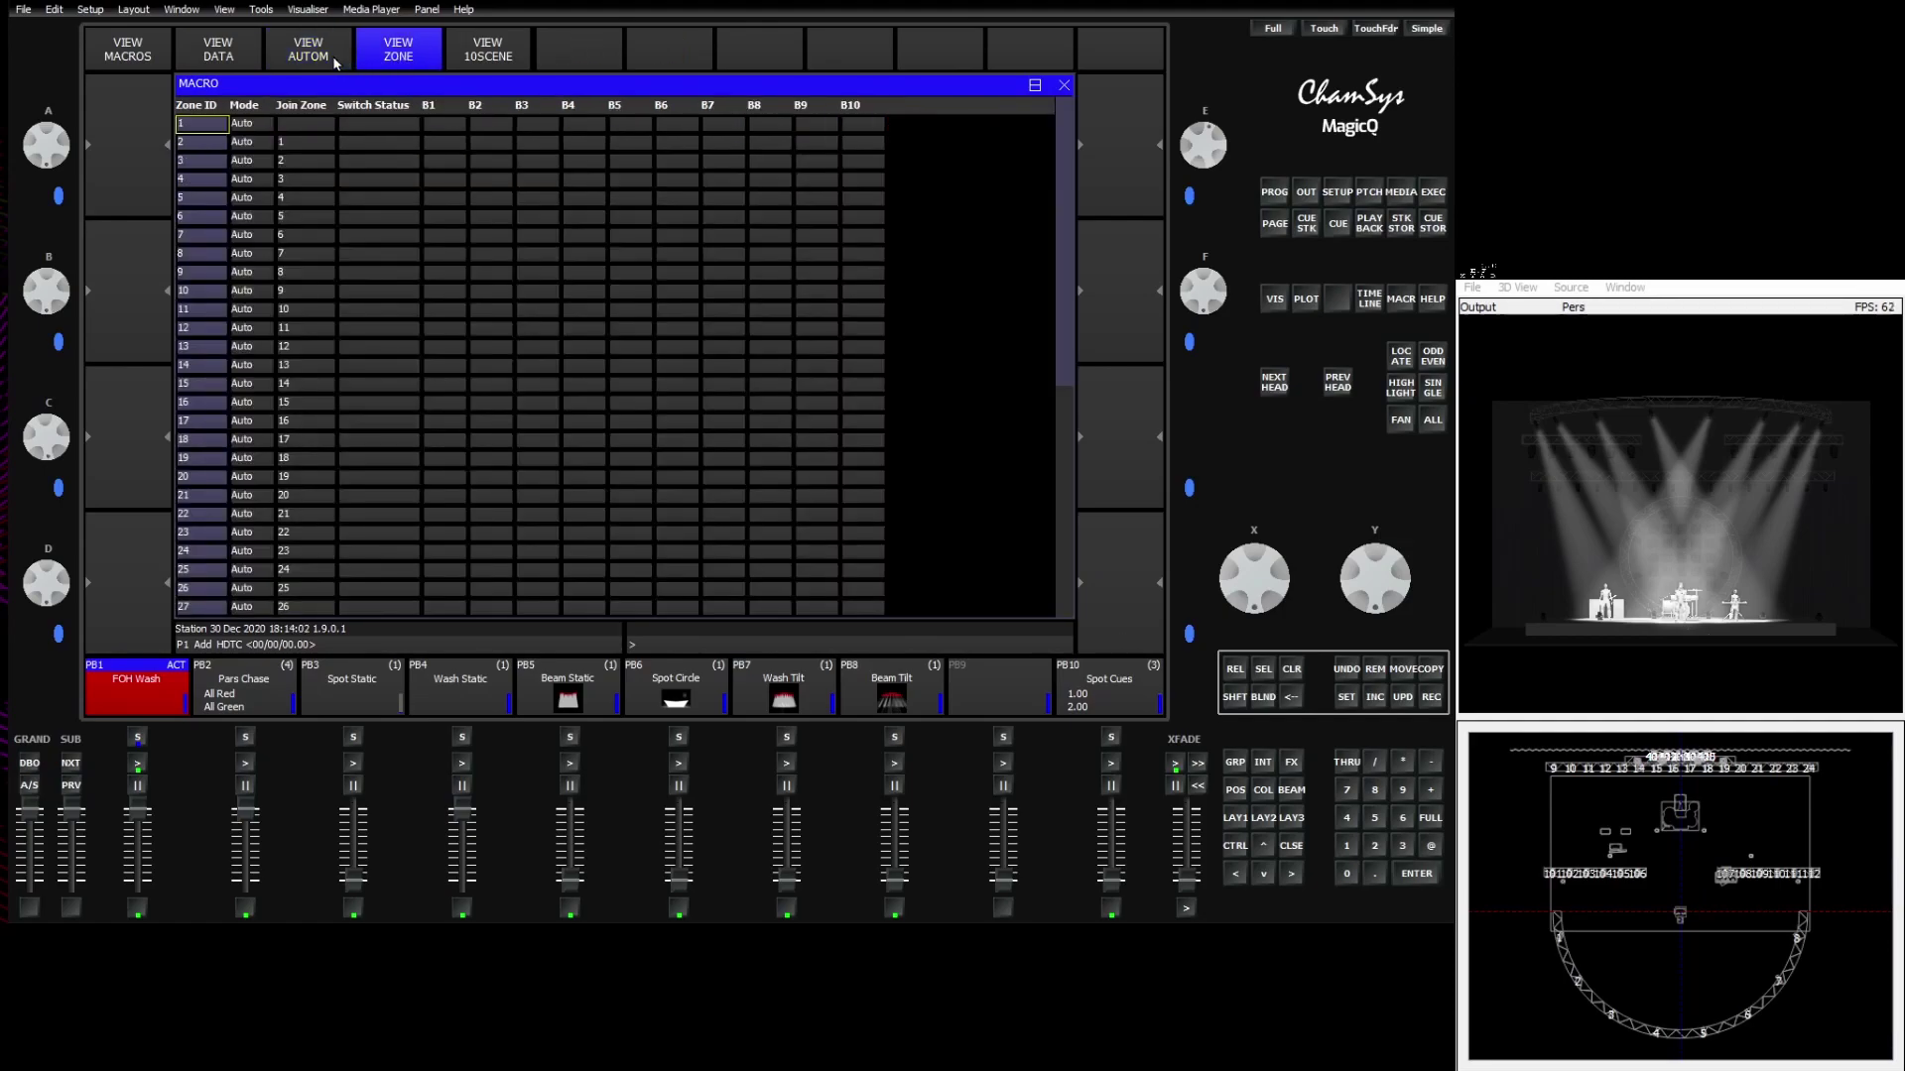
left_click(487, 54)
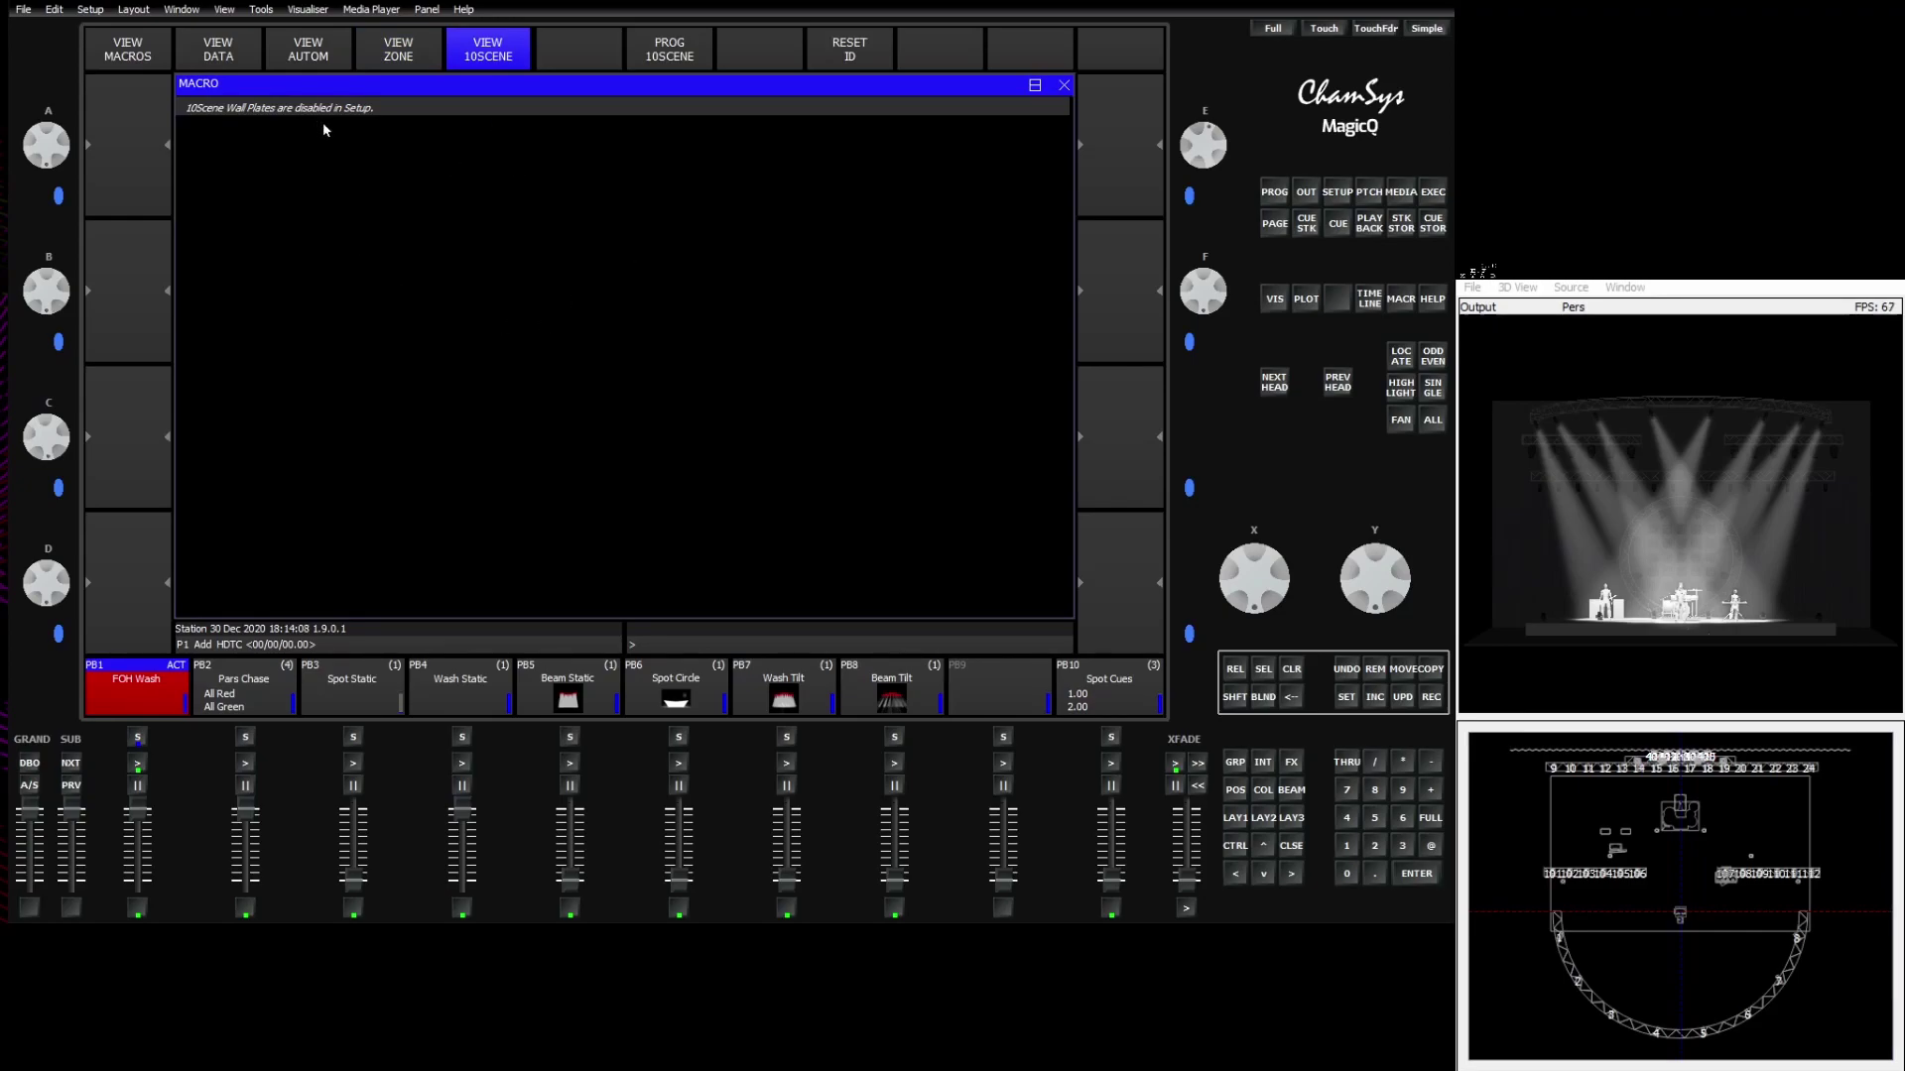
left_click(335, 57)
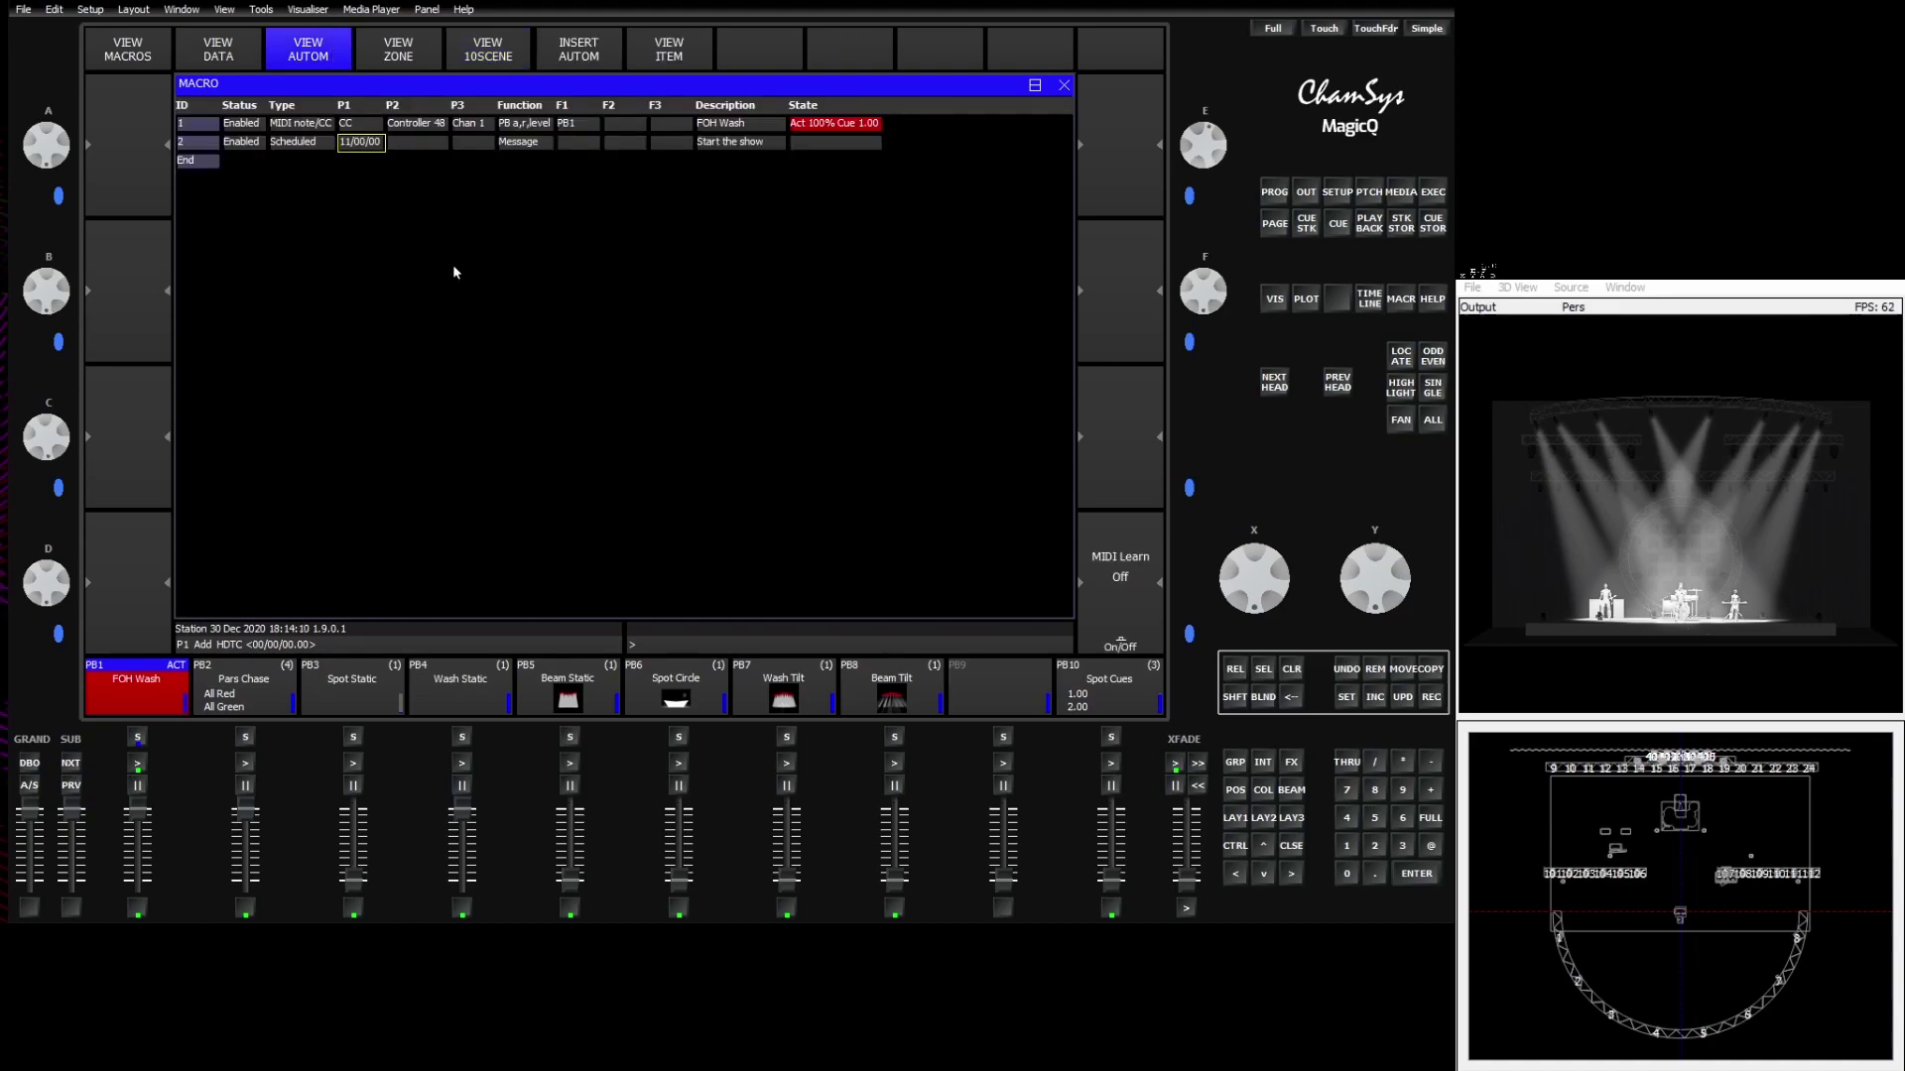